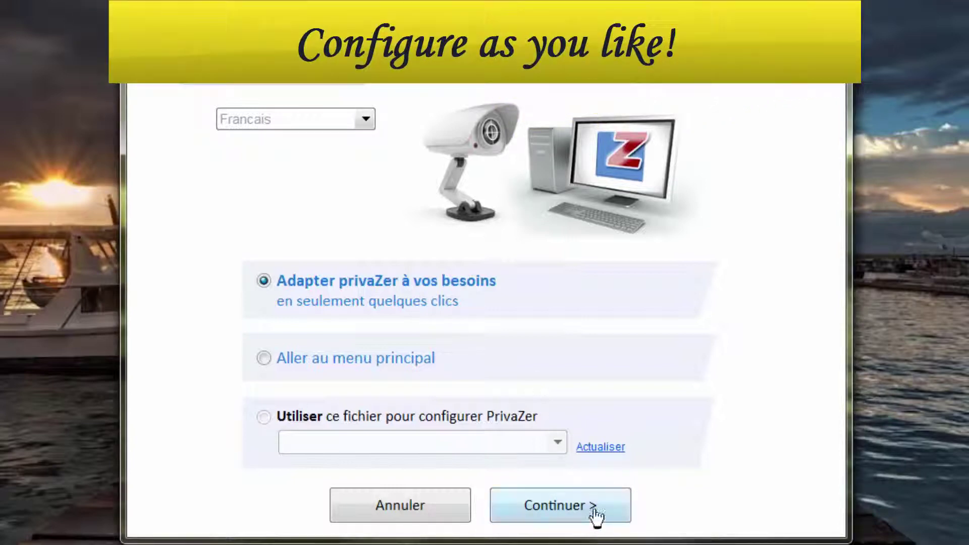
- Start adapting PrivaZer to personal needs and set the user type to Utilisateur avancé
{"action": "left_click", "coordinate": [597, 516]}
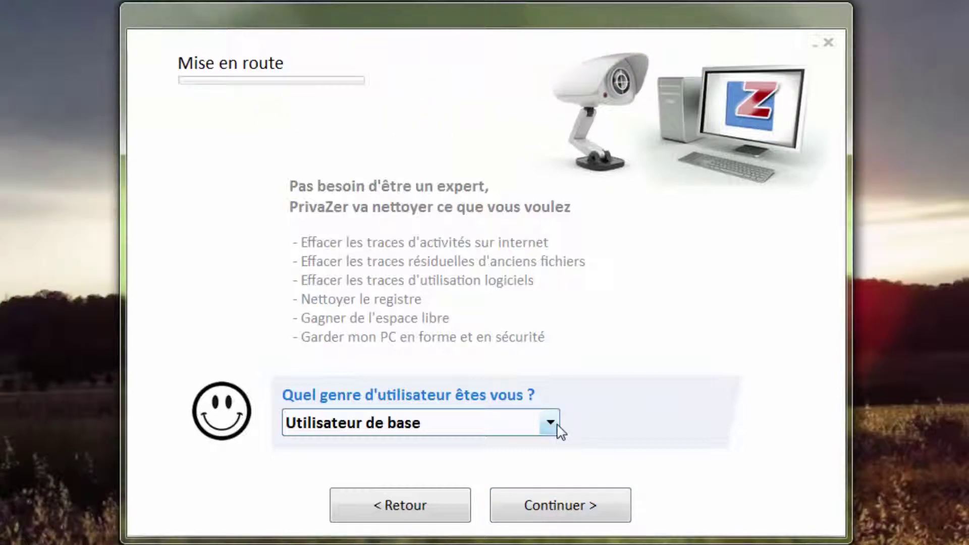
{"action": "left_click", "coordinate": [555, 427]}
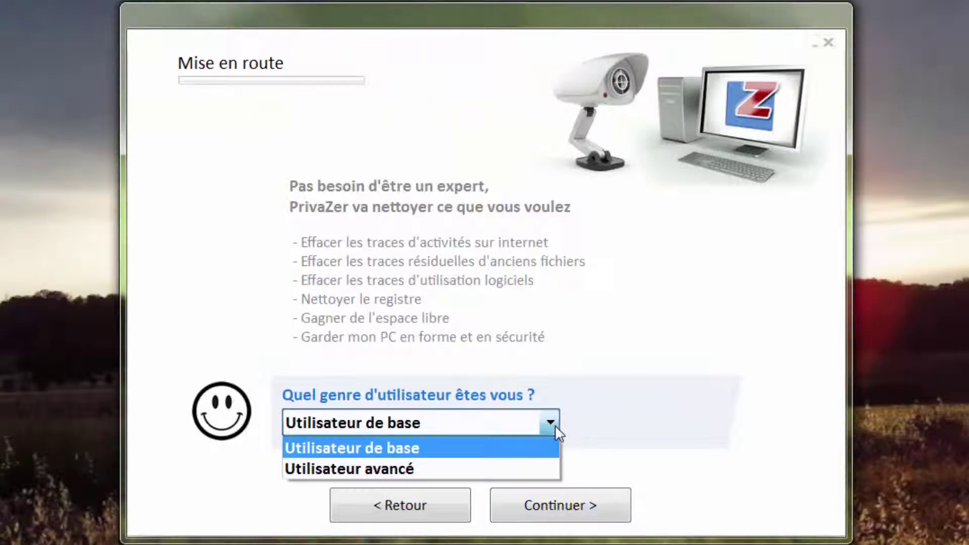
{"action": "left_click", "coordinate": [412, 467]}
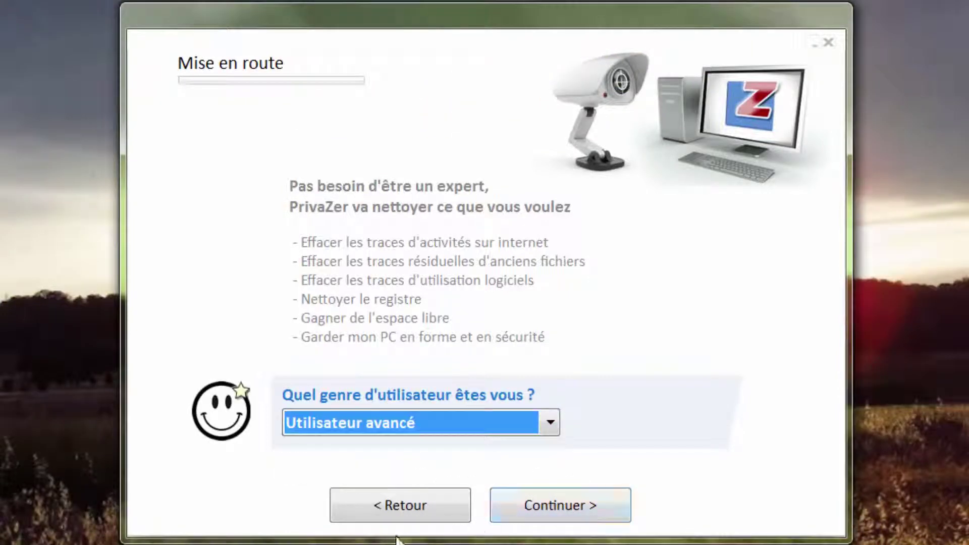
{"action": "left_click", "coordinate": [566, 507]}
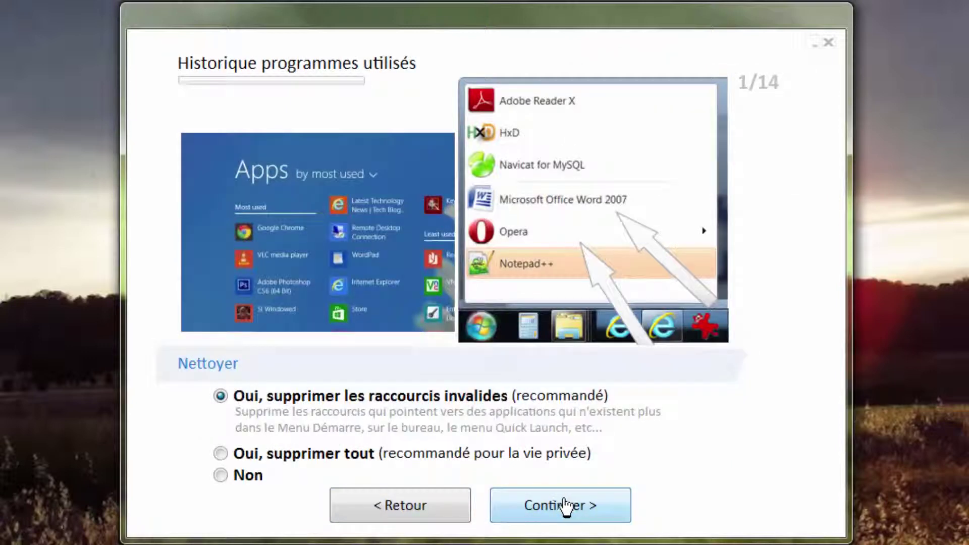
- Keep invalid-shortcut removal for the program history, and choose Oui for deleting the office and photo/image software histories
{"action": "left_click", "coordinate": [603, 515]}
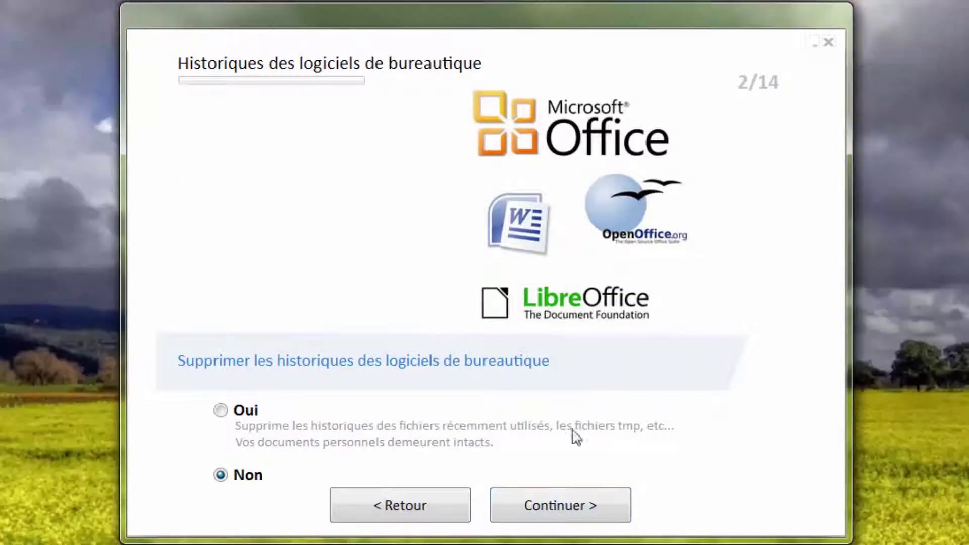
{"action": "left_click", "coordinate": [221, 411]}
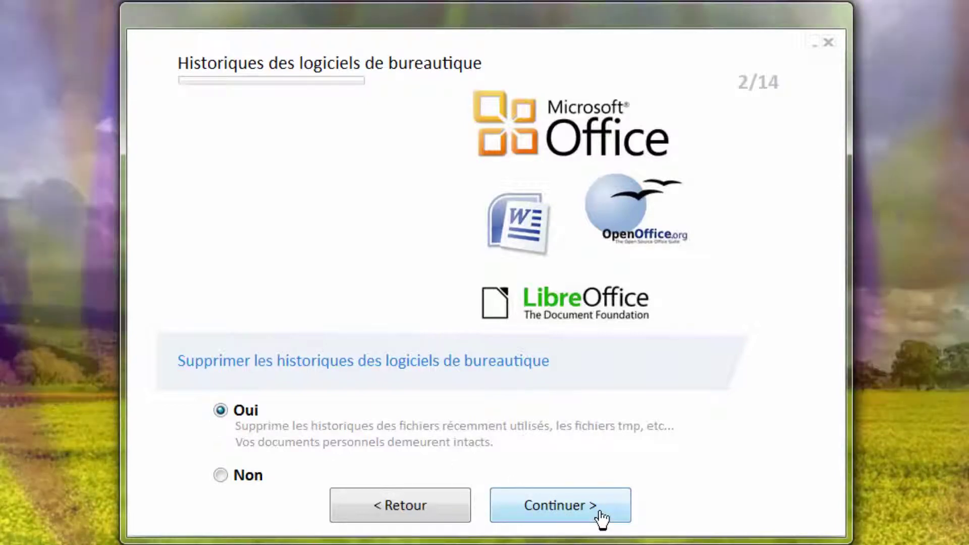
{"action": "left_click", "coordinate": [602, 513]}
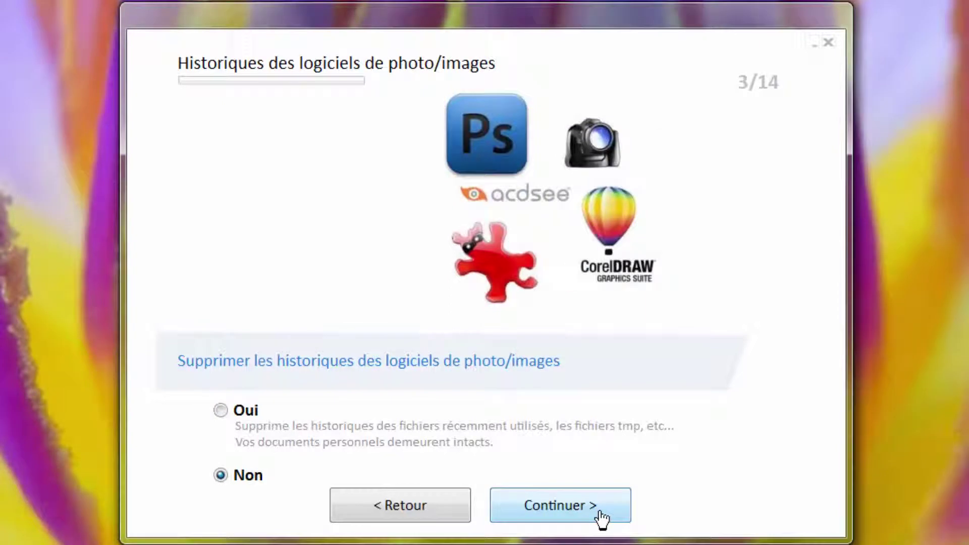
{"action": "left_click", "coordinate": [221, 411]}
{"action": "left_click", "coordinate": [597, 510]}
- Choose Oui for deleting information entered in web browsers, and keep Non for site thumbnails and Speed dial
{"action": "left_click", "coordinate": [604, 509]}
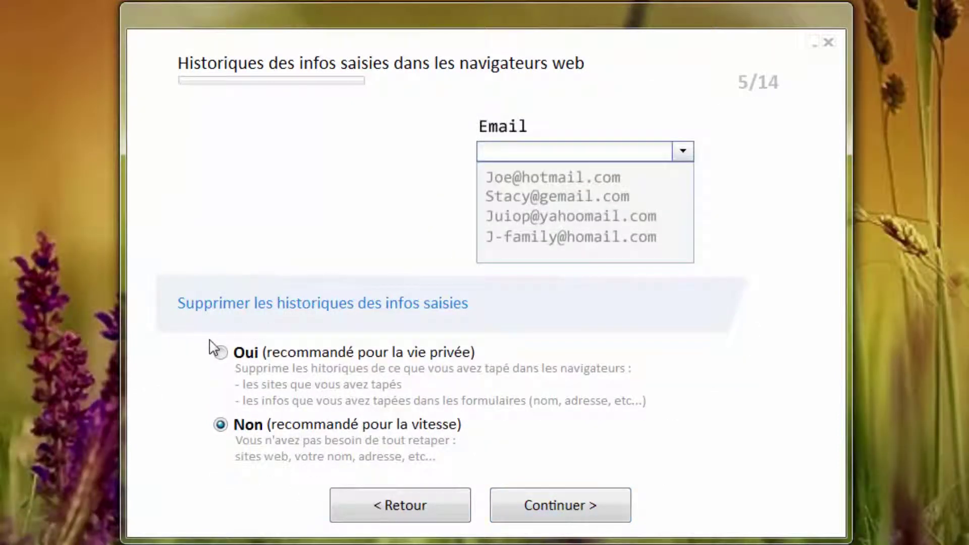
{"action": "left_click", "coordinate": [221, 353]}
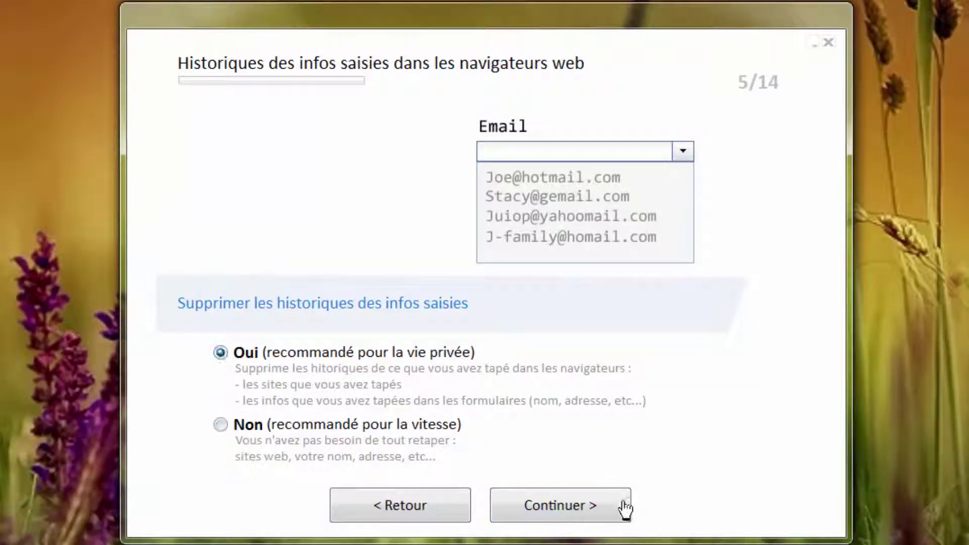
{"action": "left_click", "coordinate": [595, 510]}
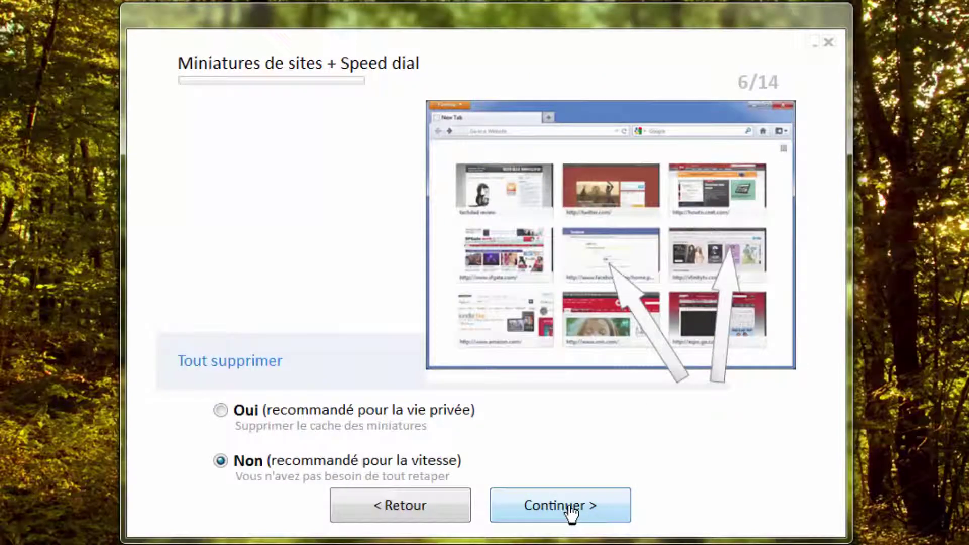
{"action": "left_click", "coordinate": [571, 510]}
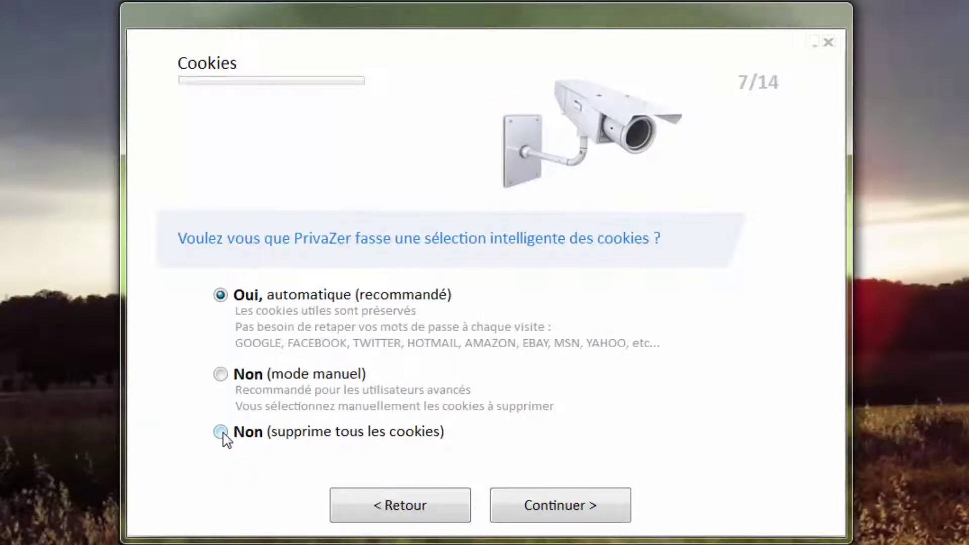
- Choose to delete all cookies and advance through the wizard to the ShellBags page
{"action": "left_click", "coordinate": [222, 434]}
{"action": "left_click", "coordinate": [601, 511]}
{"action": "left_click", "coordinate": [618, 519]}
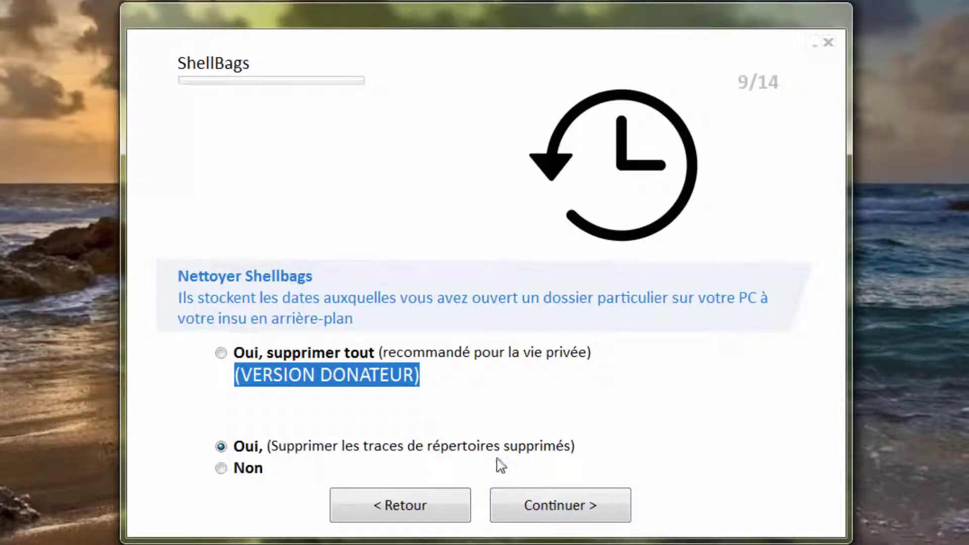
- Select full ShellBags deletion and accept the offer to upgrade to the Donateur version
{"action": "left_click", "coordinate": [221, 353]}
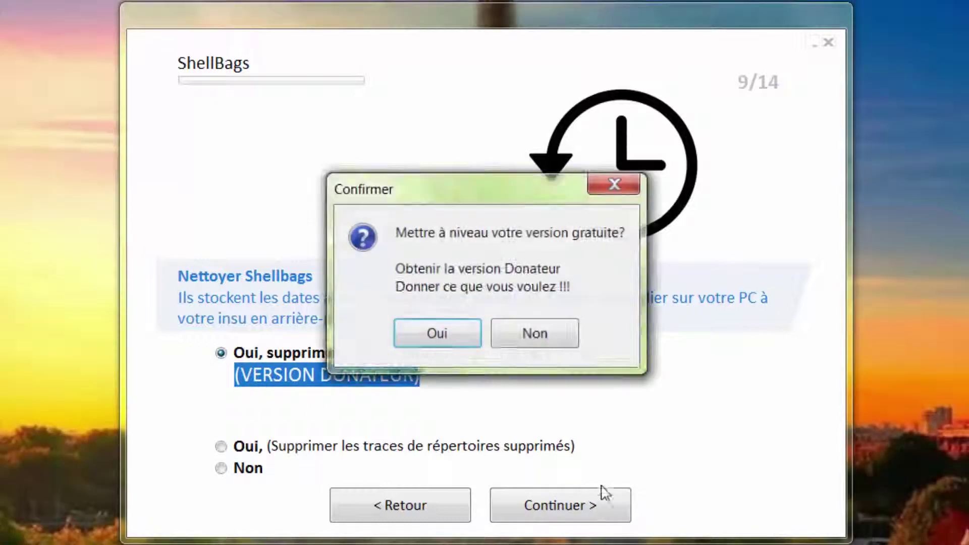
{"action": "left_click", "coordinate": [462, 341]}
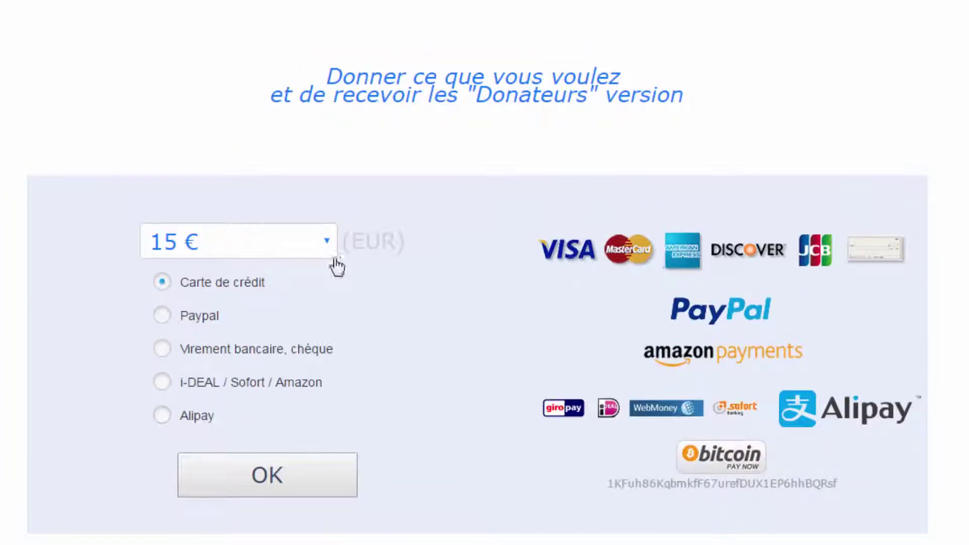
- Try 10 € as the donation amount for the Donateur version, then set it to 8 €
{"action": "left_click", "coordinate": [326, 245]}
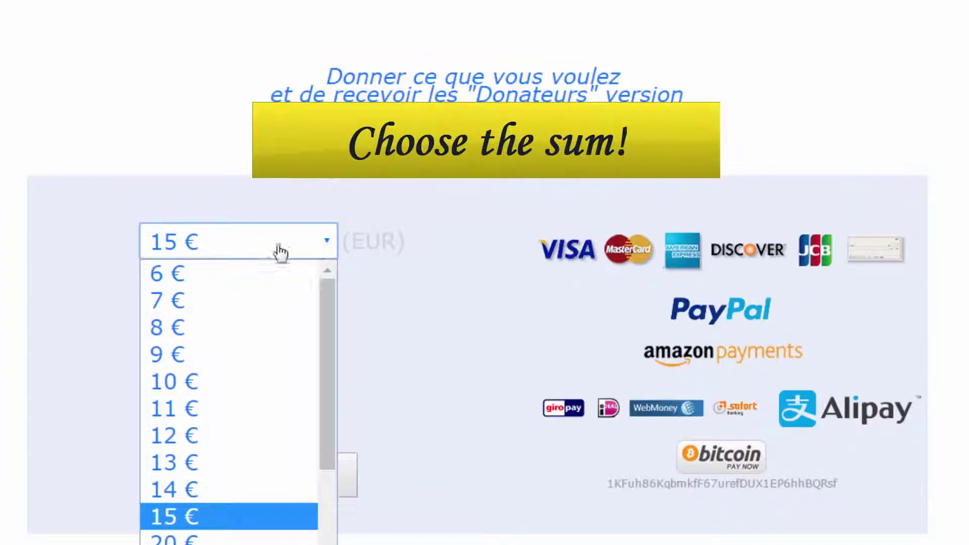
{"action": "left_click", "coordinate": [175, 382]}
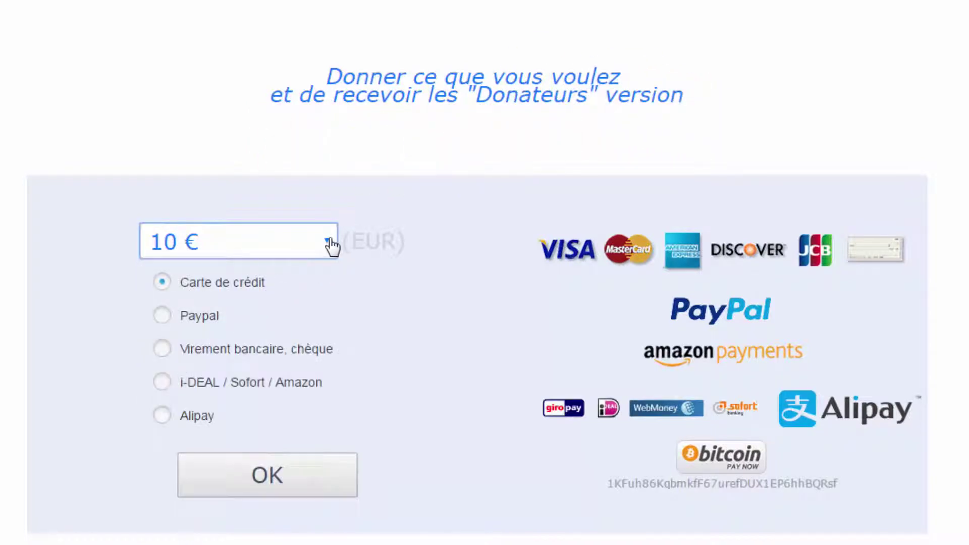
{"action": "left_click", "coordinate": [325, 243]}
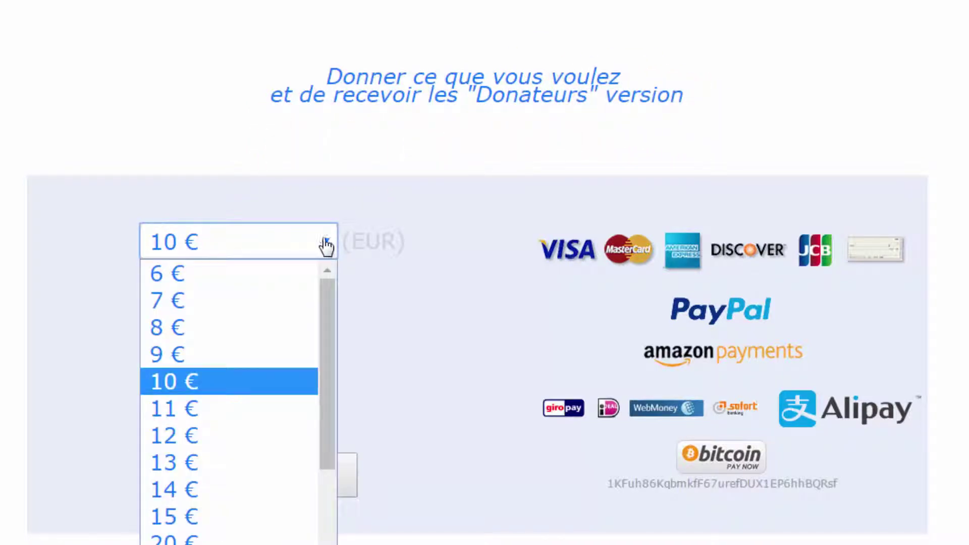
{"action": "left_click", "coordinate": [166, 327]}
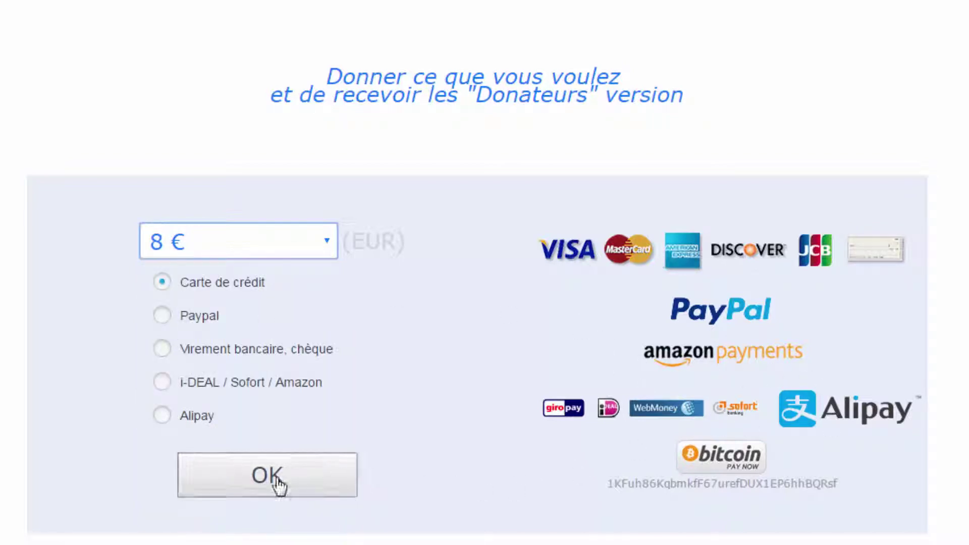
- Choose Paypal as the payment method, proceed to its login page and start entering the account email
{"action": "left_click", "coordinate": [163, 316]}
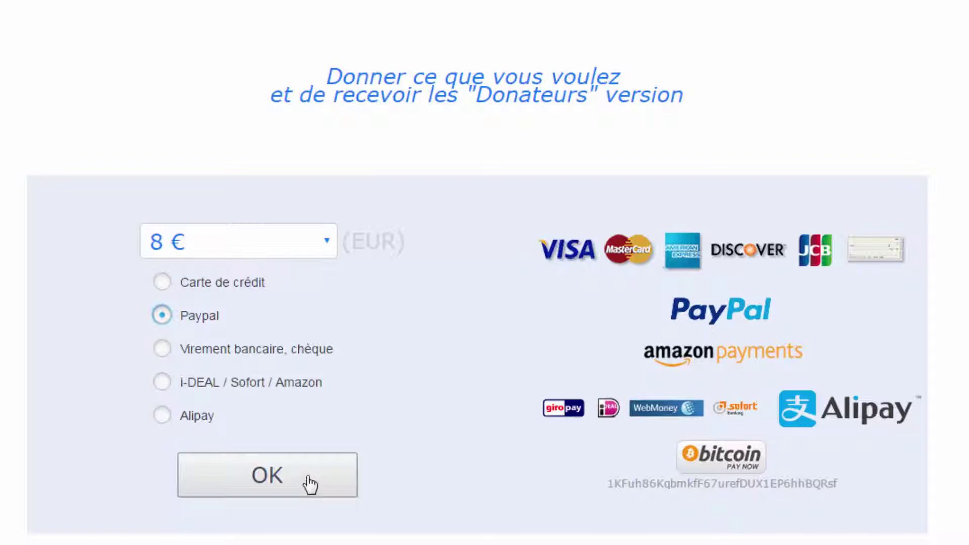
{"action": "left_click", "coordinate": [309, 483]}
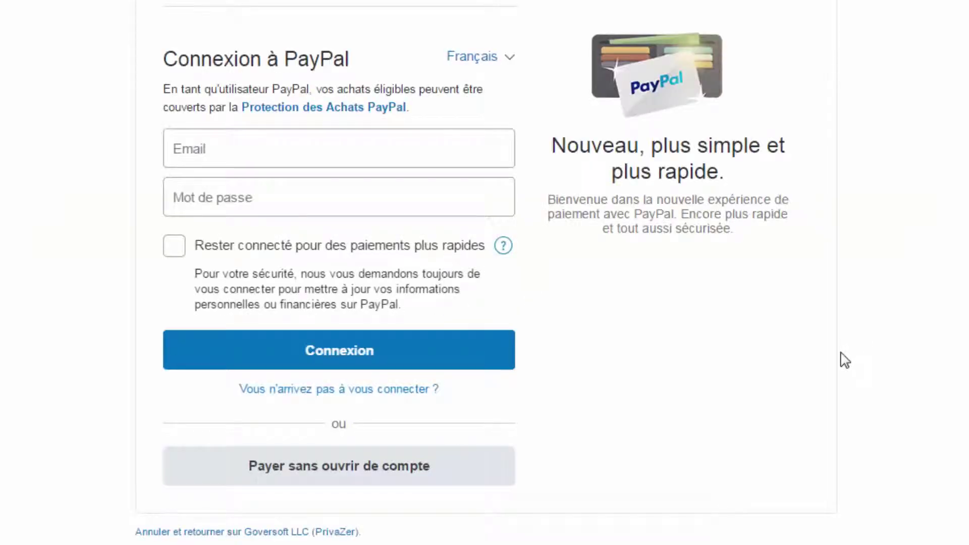
{"action": "left_click", "coordinate": [227, 147]}
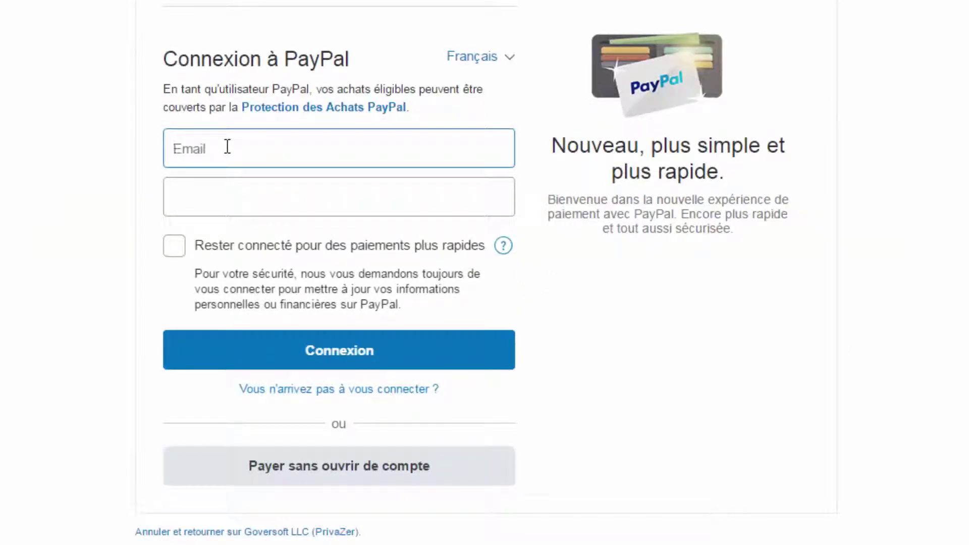
{"action": "type", "text": "fr"}
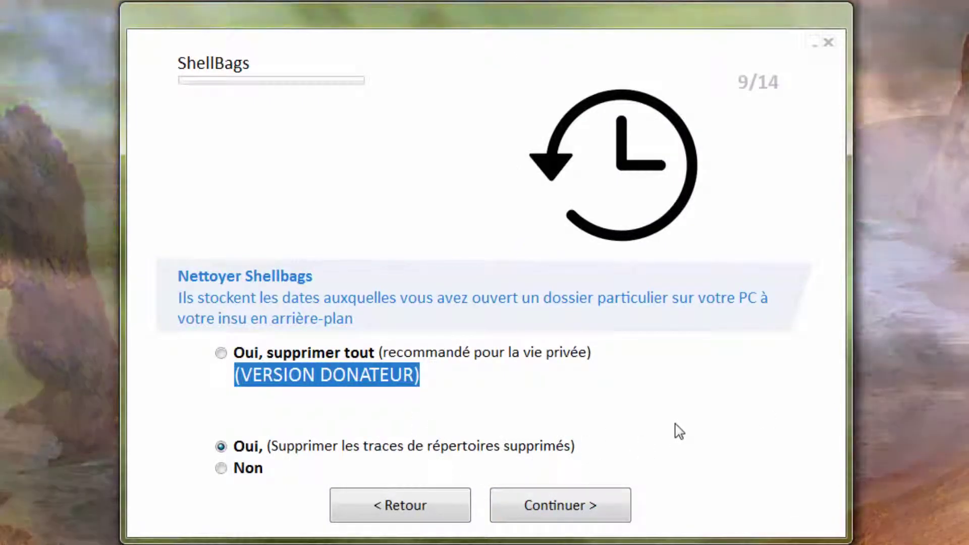
- Keep ShellBags cleaning limited to traces of deleted directories, and choose Oui for erasing Microsoft game histories
{"action": "left_click", "coordinate": [588, 510]}
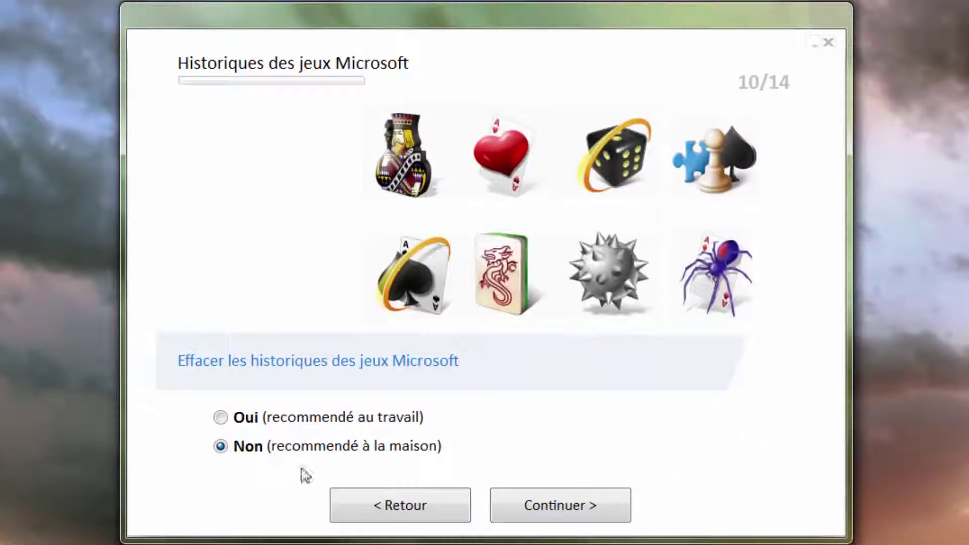
{"action": "left_click", "coordinate": [220, 419]}
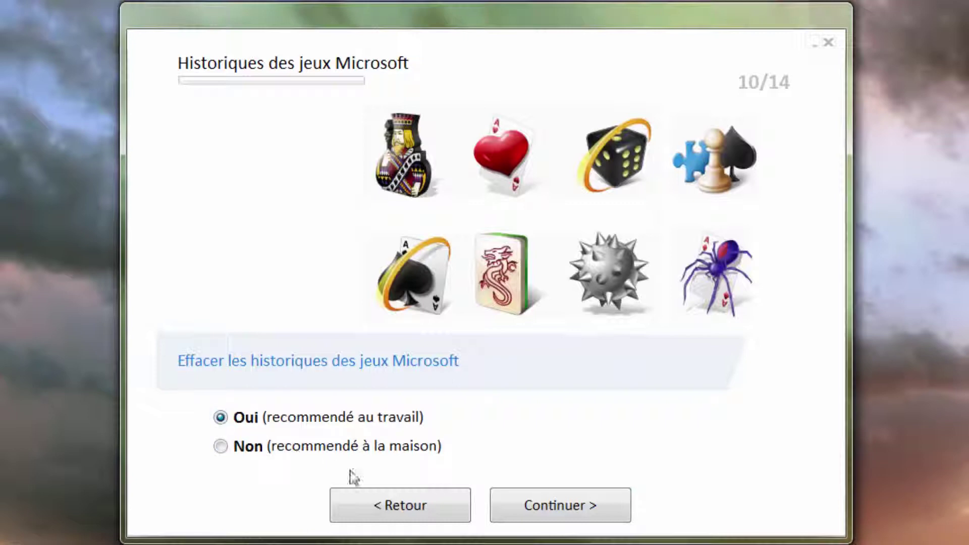
{"action": "left_click", "coordinate": [544, 521]}
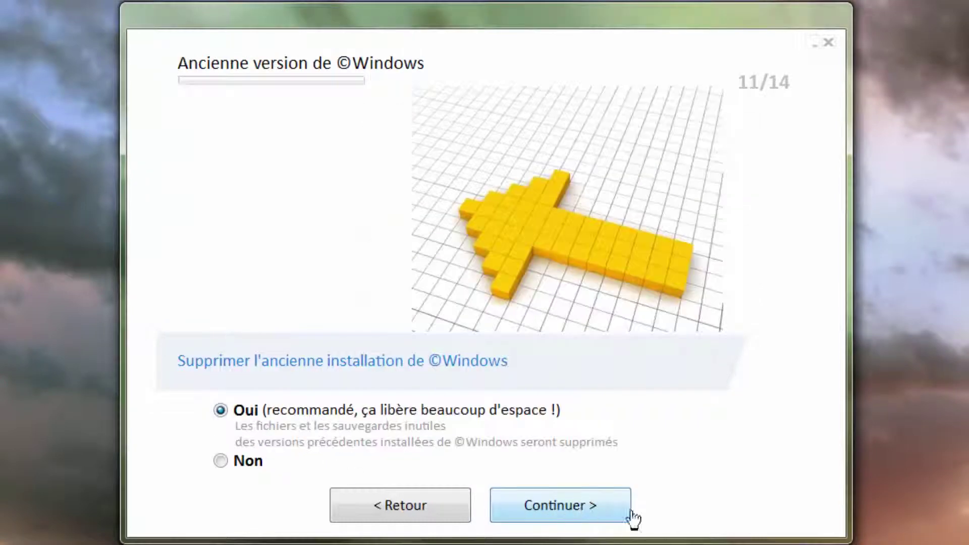
- Accept the preselected Oui options for removing the old Windows installation, cleaning Windows Prefetch and disabling hibernation
{"action": "left_click", "coordinate": [604, 515]}
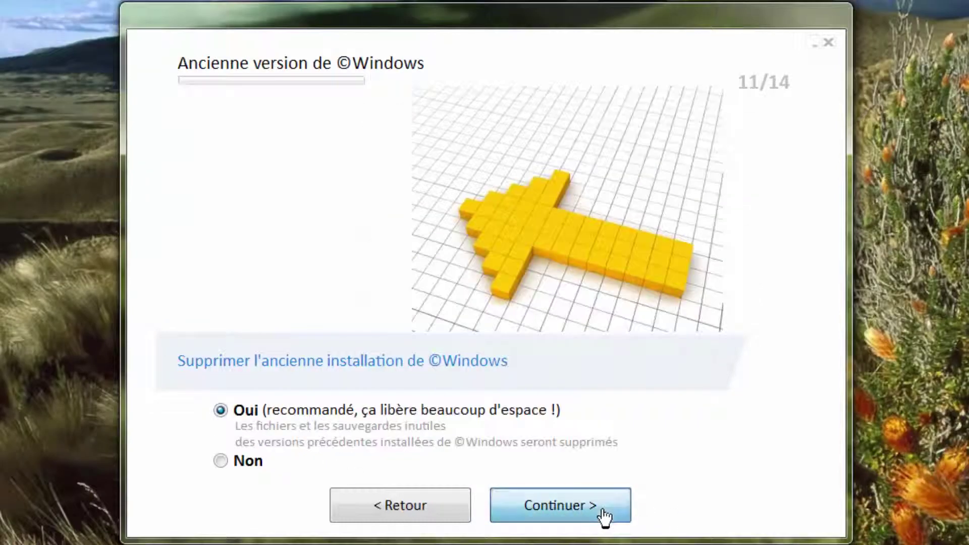
{"action": "left_click", "coordinate": [605, 510]}
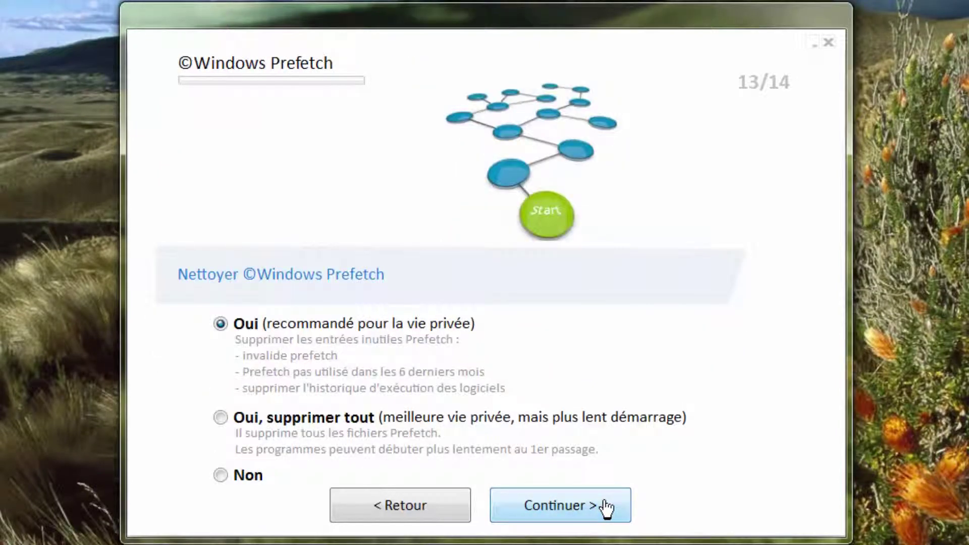
{"action": "left_click", "coordinate": [584, 519]}
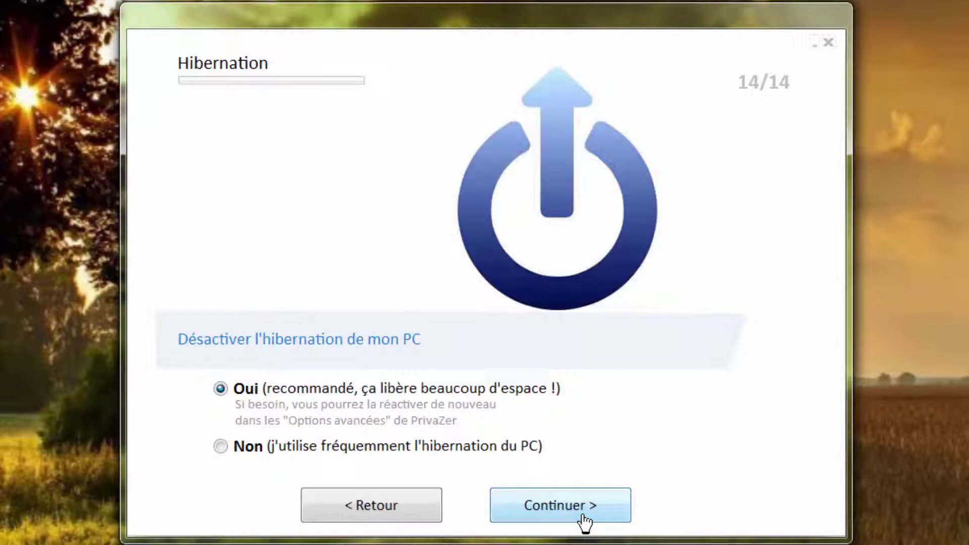
{"action": "left_click", "coordinate": [585, 519]}
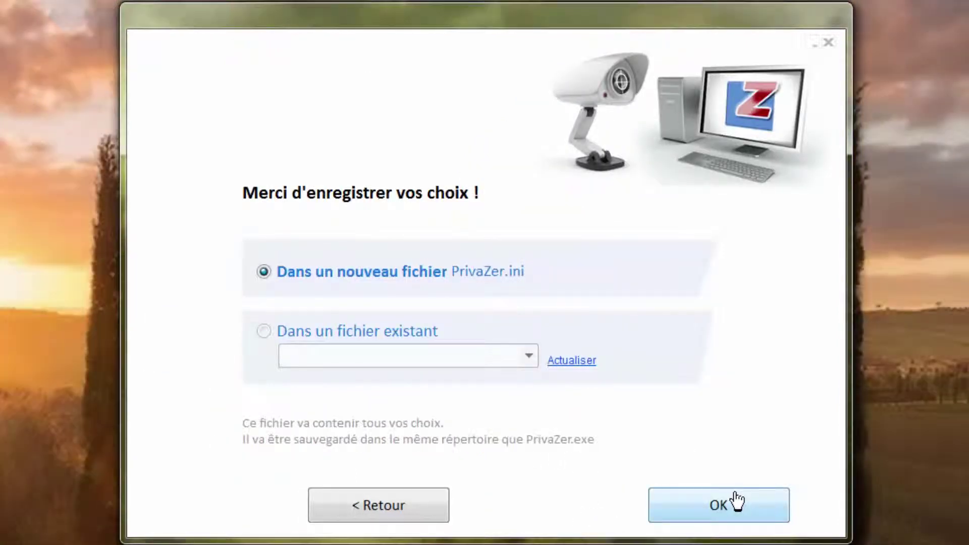
- Save the choices in a new PrivaZer.ini file and go to the main menu without starting the first scan
{"action": "left_click", "coordinate": [737, 500]}
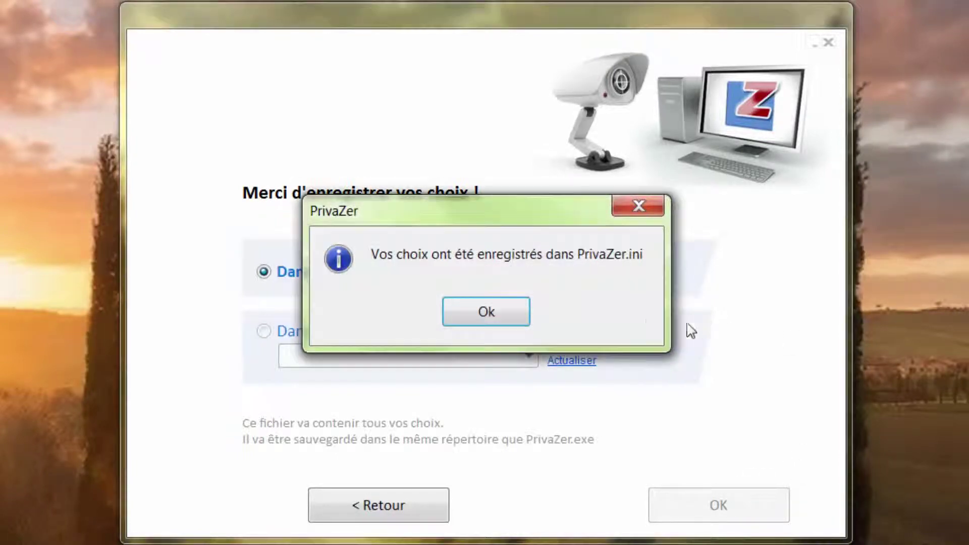
{"action": "left_click", "coordinate": [519, 323]}
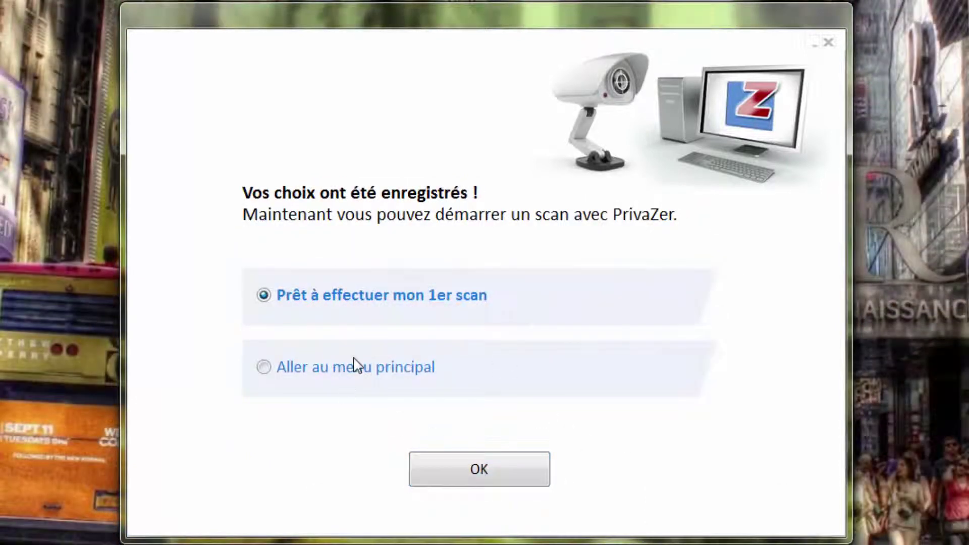
{"action": "left_click", "coordinate": [263, 367]}
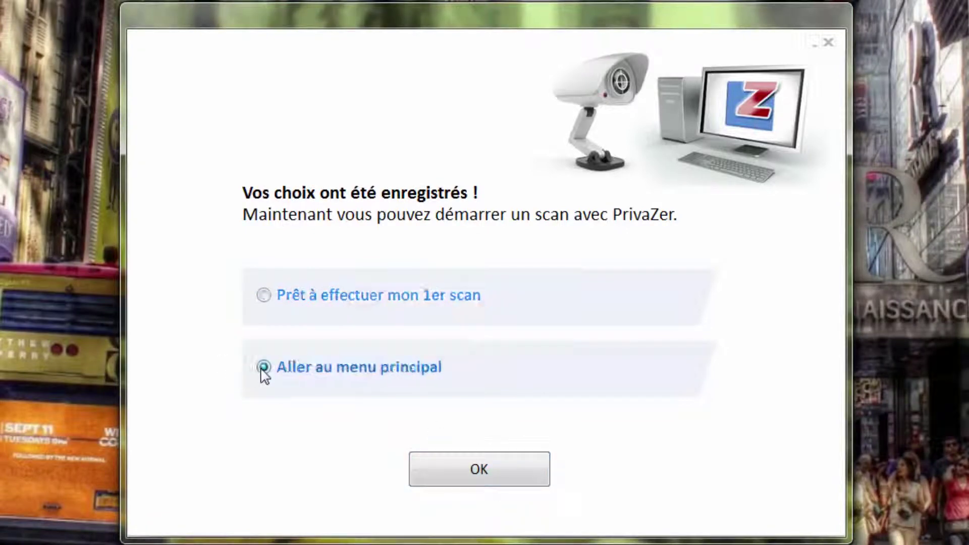
{"action": "left_click", "coordinate": [495, 474]}
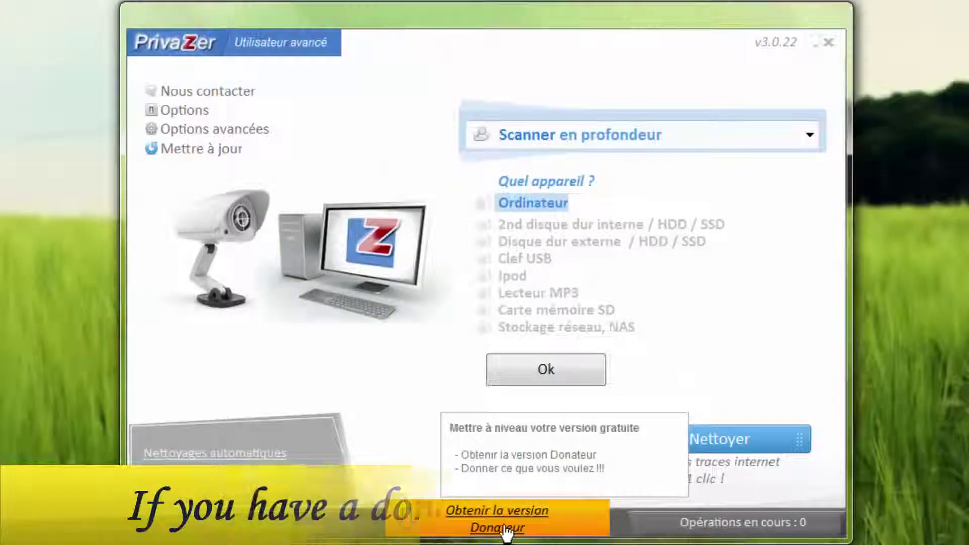
- Register the Donateur version with an existing licence: fill in the account email, paste the licence number and confirm
{"action": "left_click", "coordinate": [486, 525]}
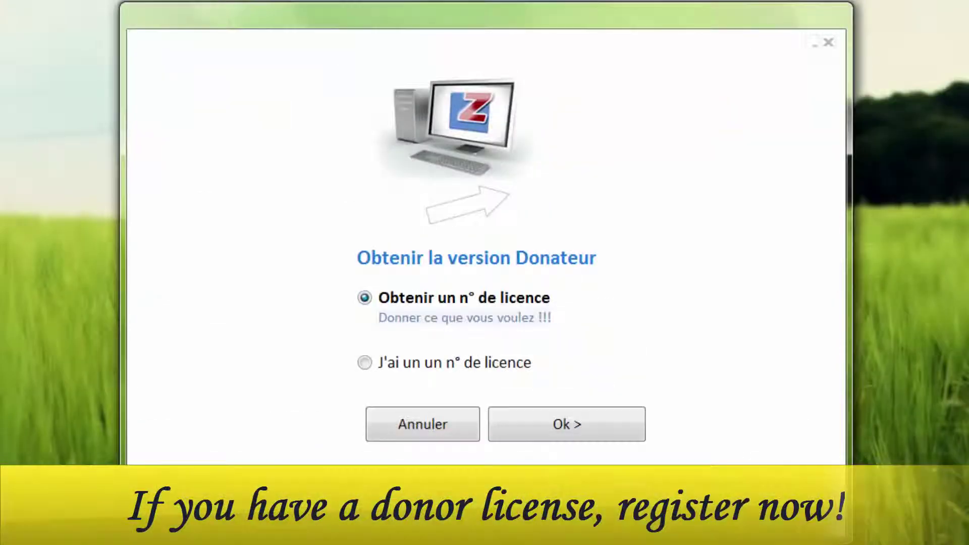
{"action": "left_click", "coordinate": [366, 362]}
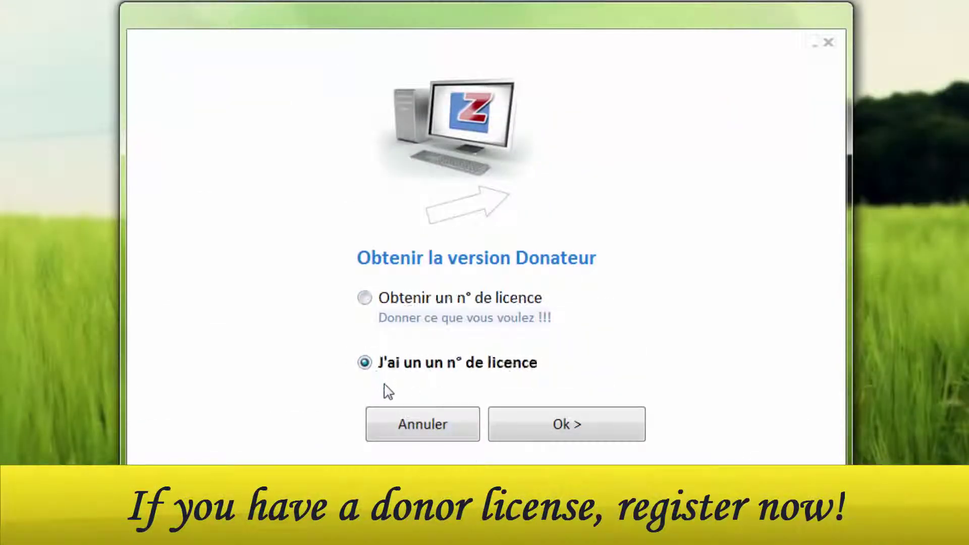
{"action": "left_click", "coordinate": [595, 424]}
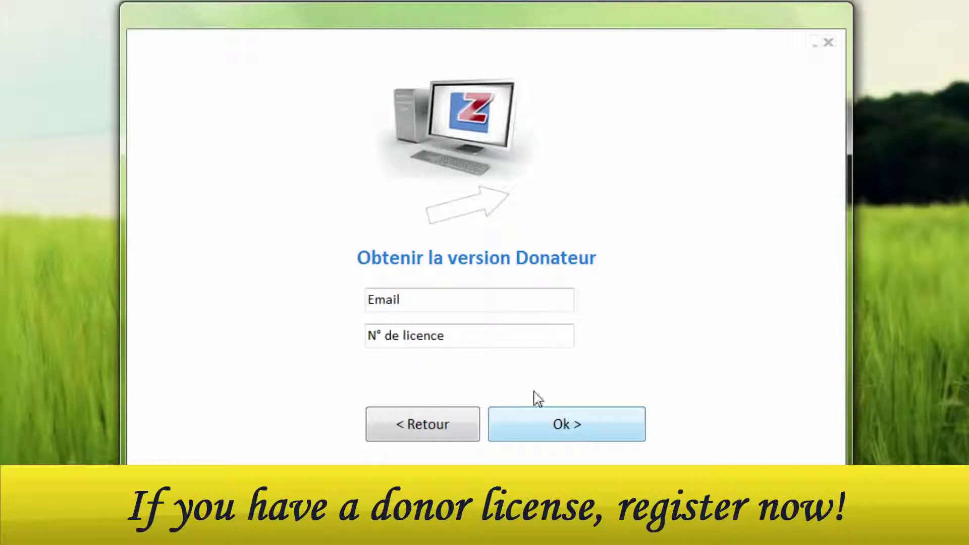
{"action": "left_click", "coordinate": [420, 302]}
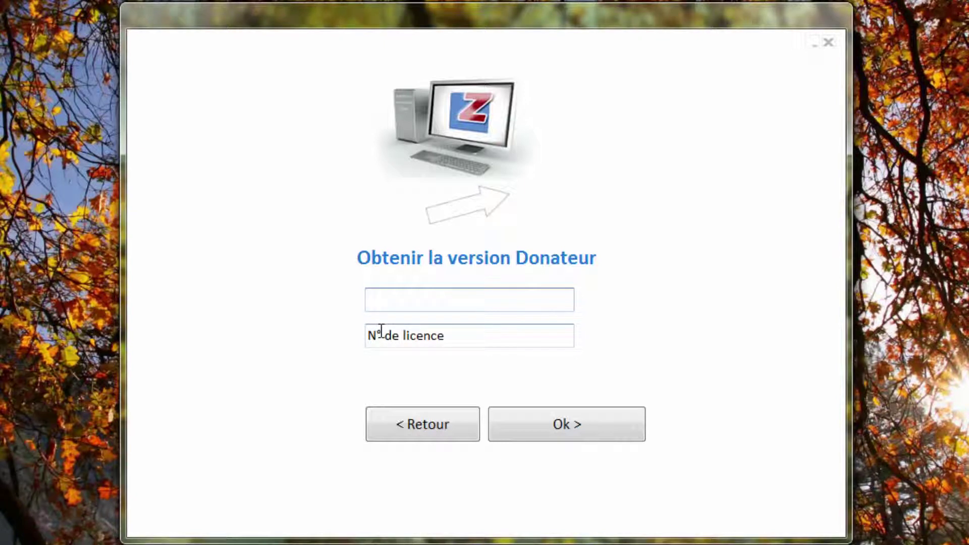
{"action": "key", "text": "Tab"}
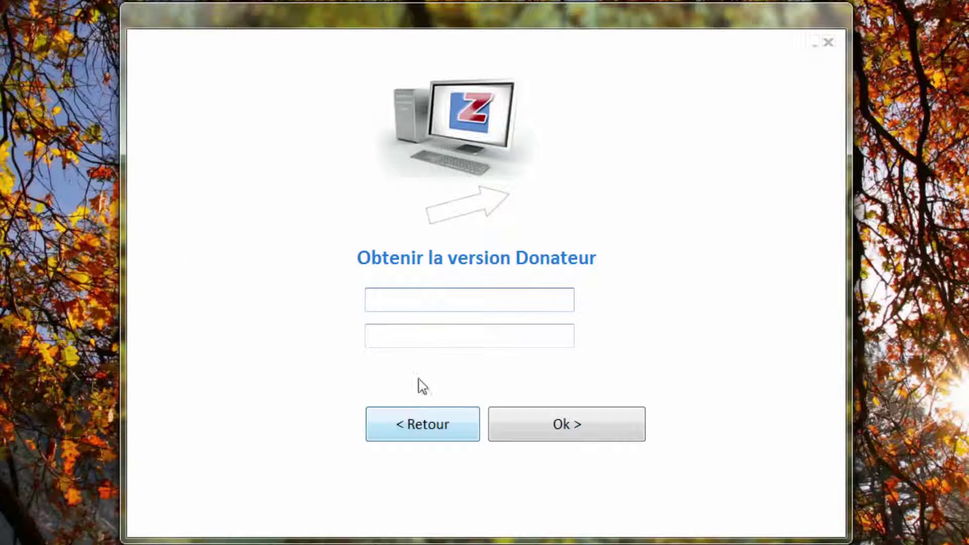
{"action": "right_click", "coordinate": [426, 335]}
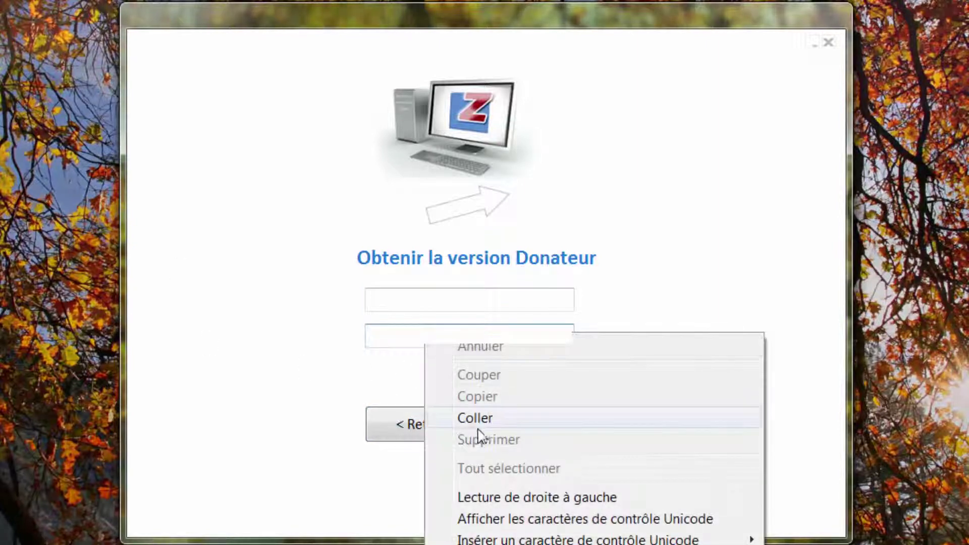
{"action": "left_click", "coordinate": [485, 429]}
{"action": "left_click", "coordinate": [580, 424]}
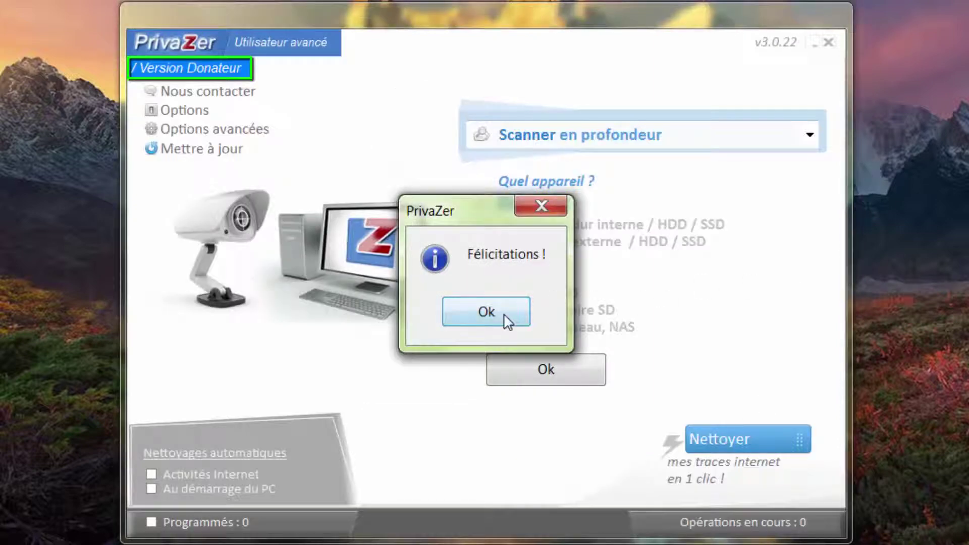
{"action": "left_click", "coordinate": [504, 316]}
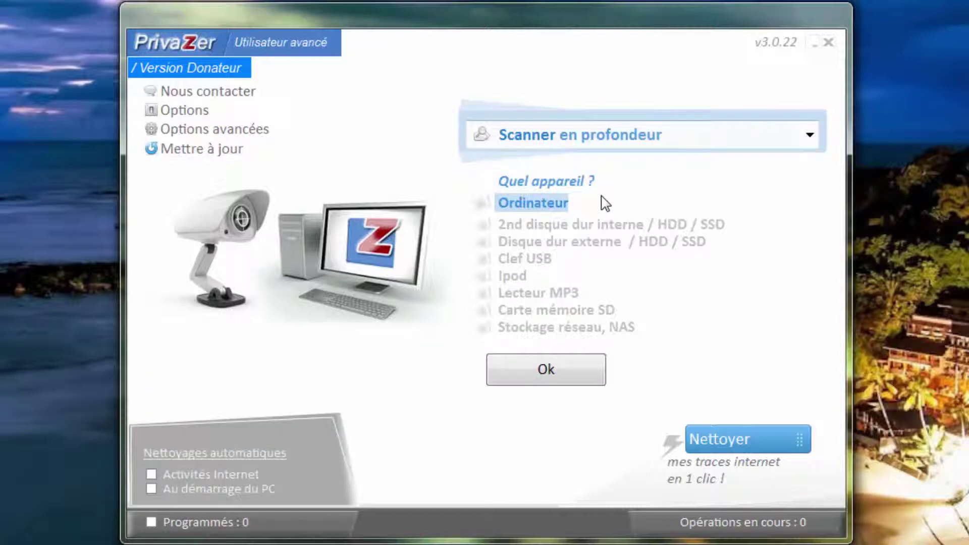
- Look through the available scan modes, then open the advanced options and review the performance modes, keeping Mode arrière-plan
{"action": "left_click", "coordinate": [795, 137]}
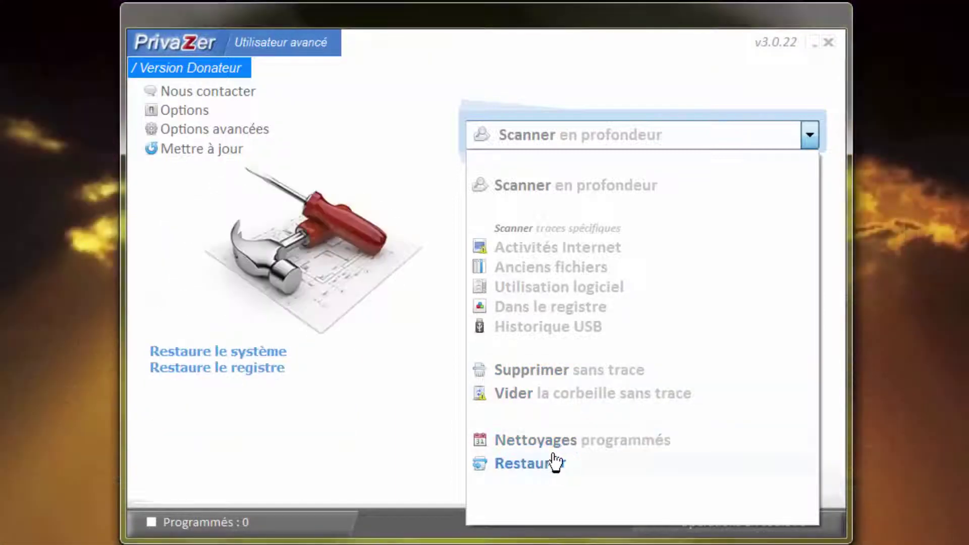
{"action": "left_click", "coordinate": [226, 137]}
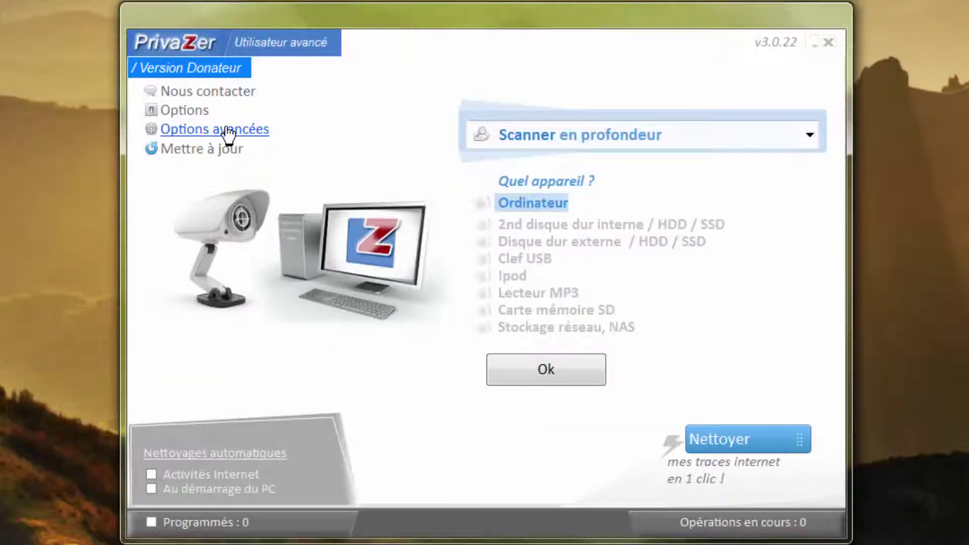
{"action": "left_click", "coordinate": [229, 132]}
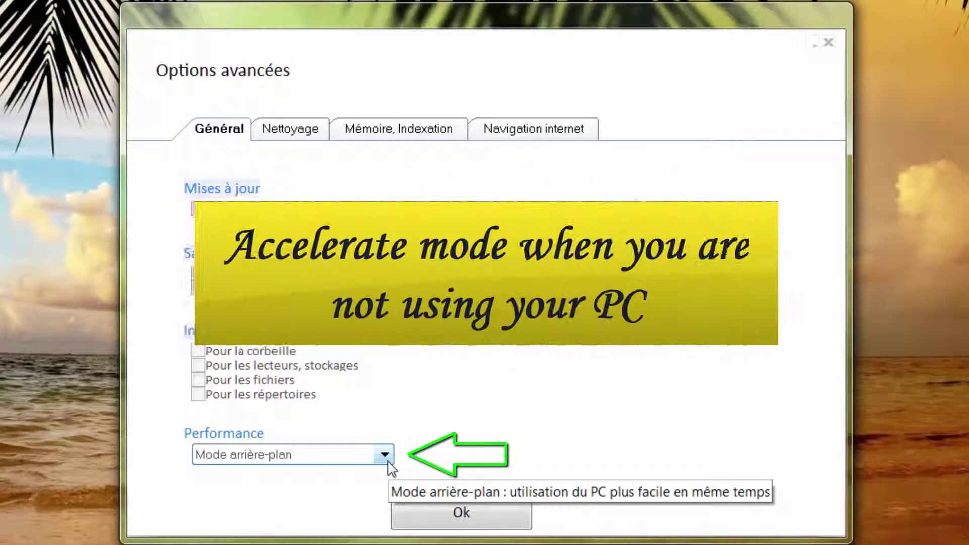
{"action": "left_click", "coordinate": [389, 460]}
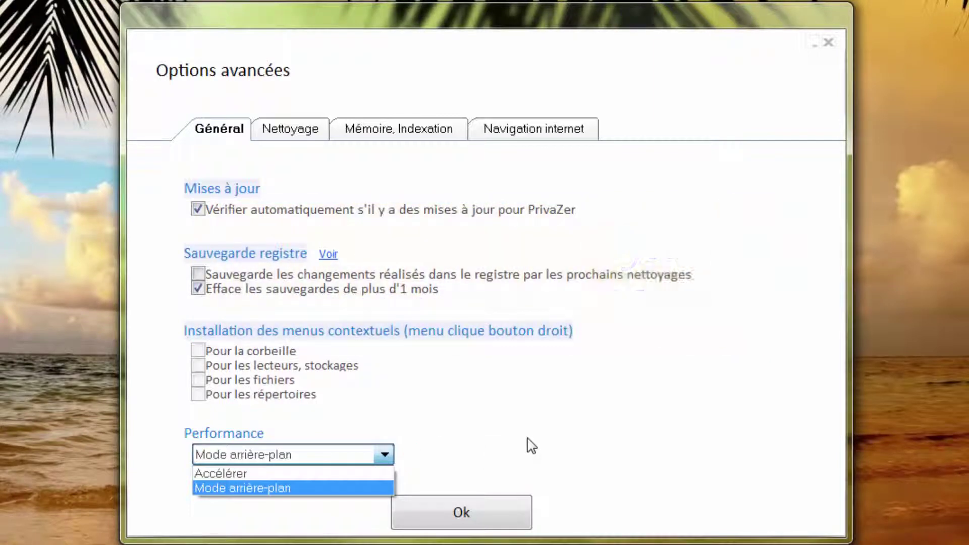
{"action": "left_click", "coordinate": [530, 446]}
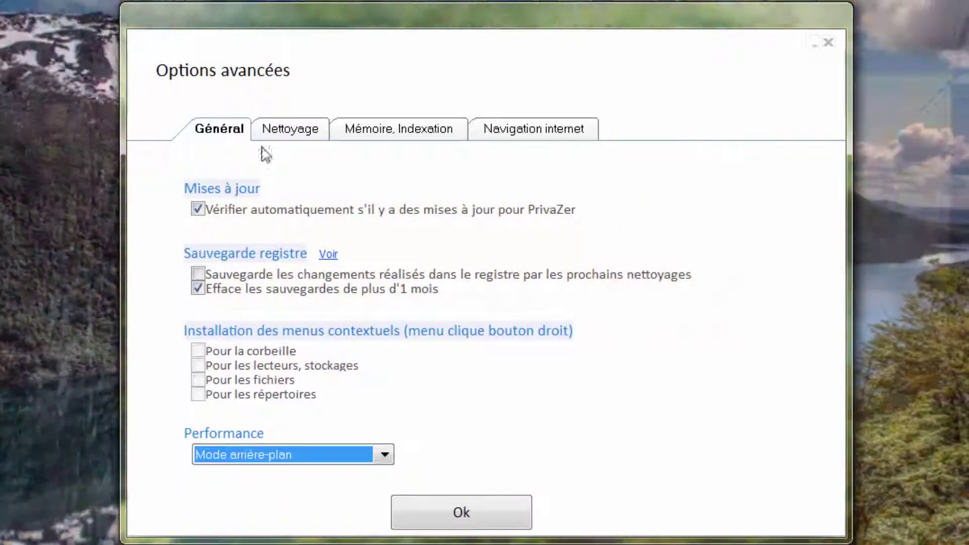
- Review the secure overwriting methods offered in the cleaning settings for free space, flash memory and SSDs
{"action": "left_click", "coordinate": [291, 129]}
{"action": "left_click", "coordinate": [508, 212]}
{"action": "left_click", "coordinate": [552, 252]}
{"action": "left_click", "coordinate": [578, 291]}
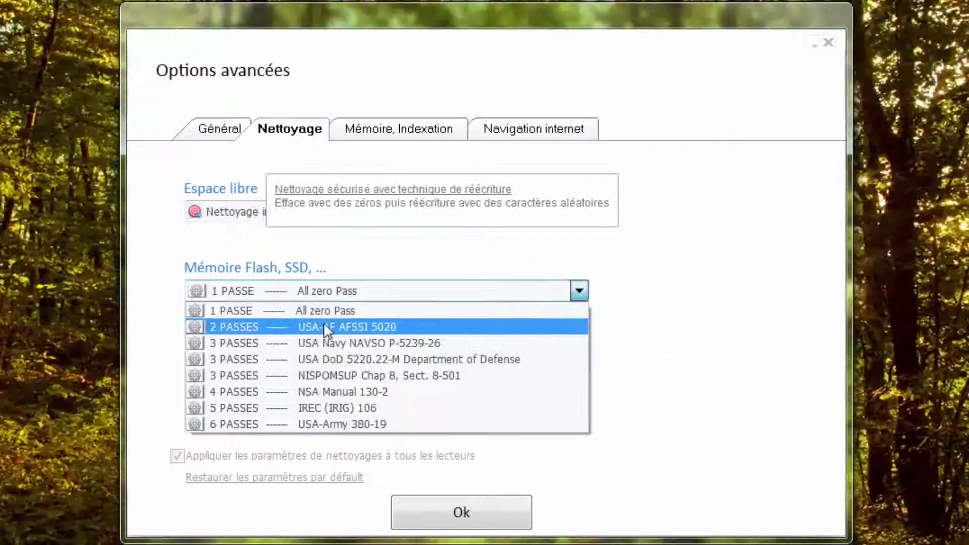
{"action": "left_click", "coordinate": [325, 338]}
{"action": "left_click", "coordinate": [579, 348]}
{"action": "left_click", "coordinate": [219, 400]}
{"action": "left_click", "coordinate": [536, 406]}
{"action": "left_click", "coordinate": [217, 458]}
- Enable wiping pagefile.sys after each PrivaZer cleaning, leaving both the next-shutdown and every-shutdown options off
{"action": "left_click", "coordinate": [392, 135]}
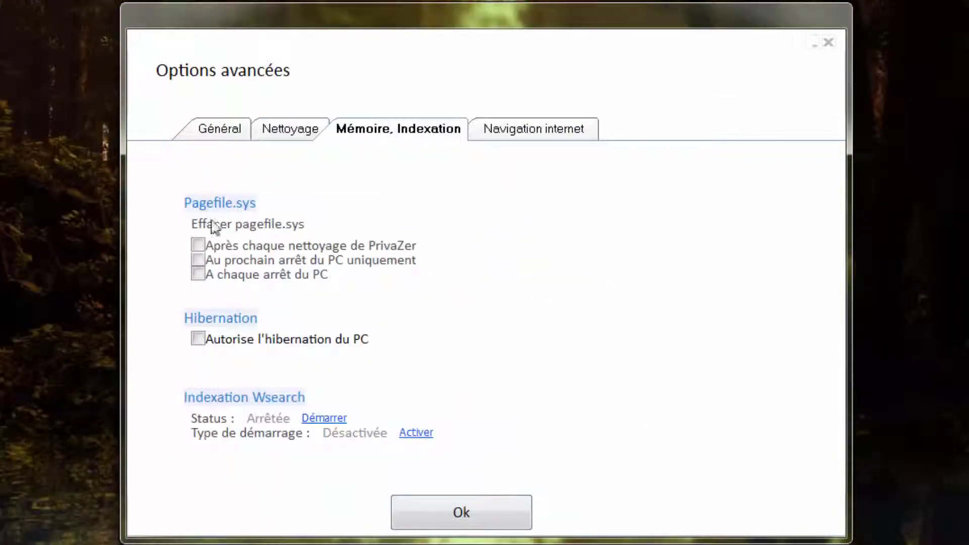
{"action": "left_click", "coordinate": [198, 260]}
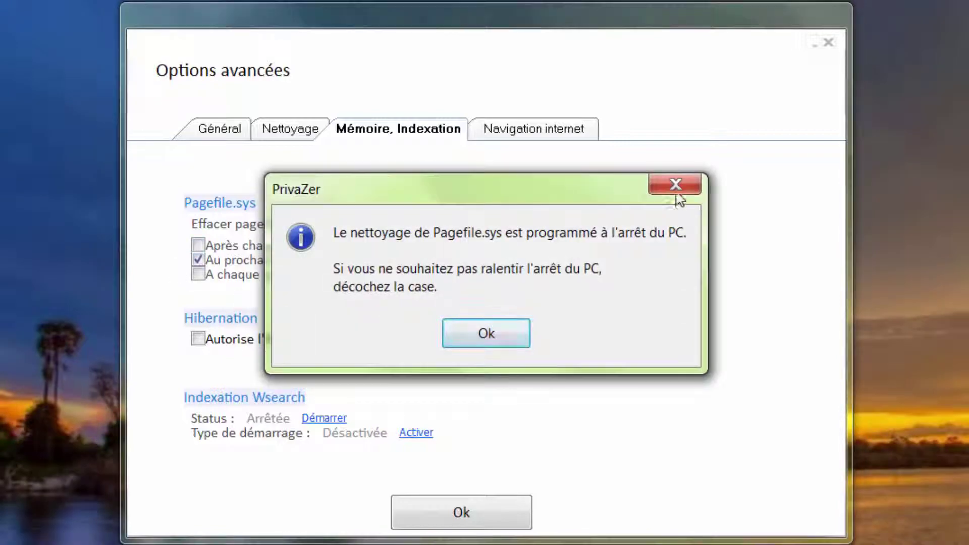
{"action": "left_click", "coordinate": [675, 187]}
{"action": "left_click", "coordinate": [213, 262]}
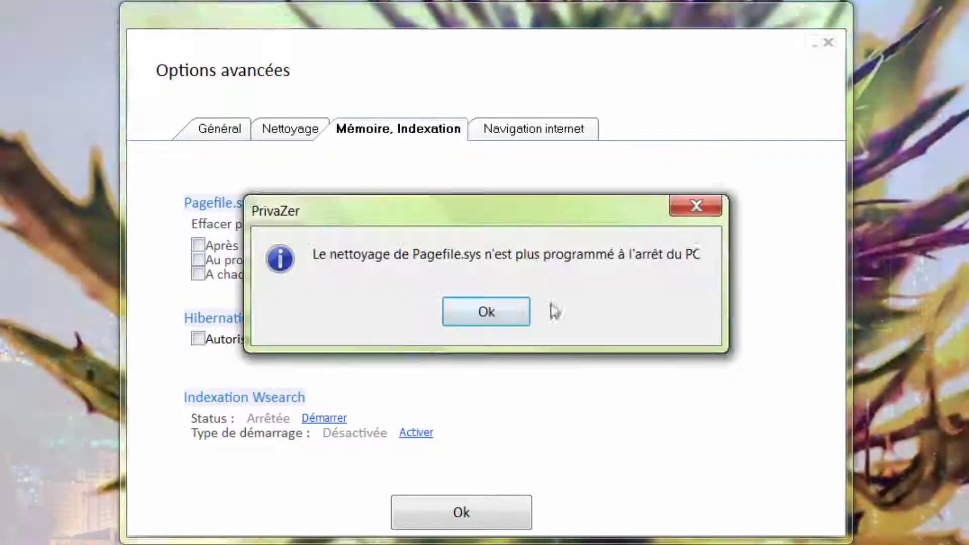
{"action": "left_click", "coordinate": [692, 206]}
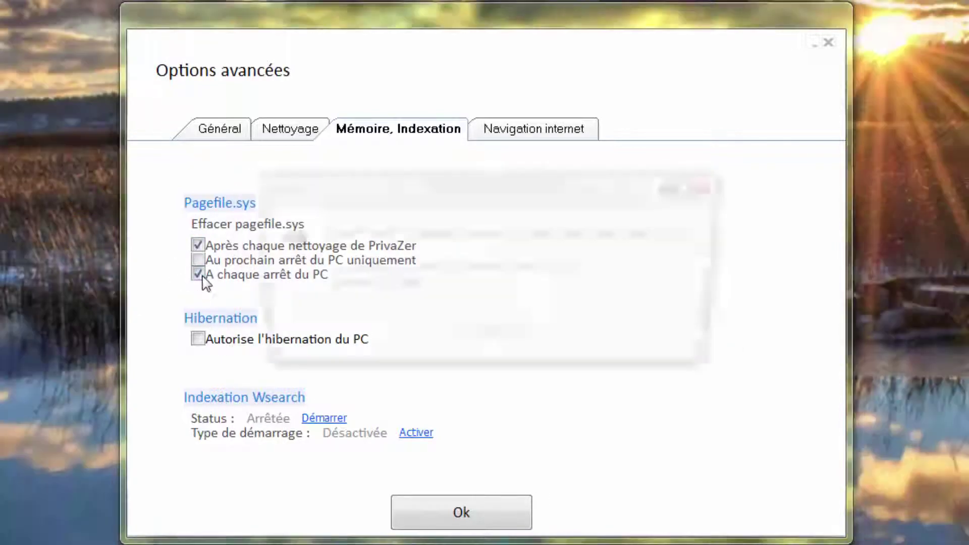
{"action": "left_click", "coordinate": [197, 275]}
{"action": "left_click", "coordinate": [488, 334]}
{"action": "left_click", "coordinate": [486, 318]}
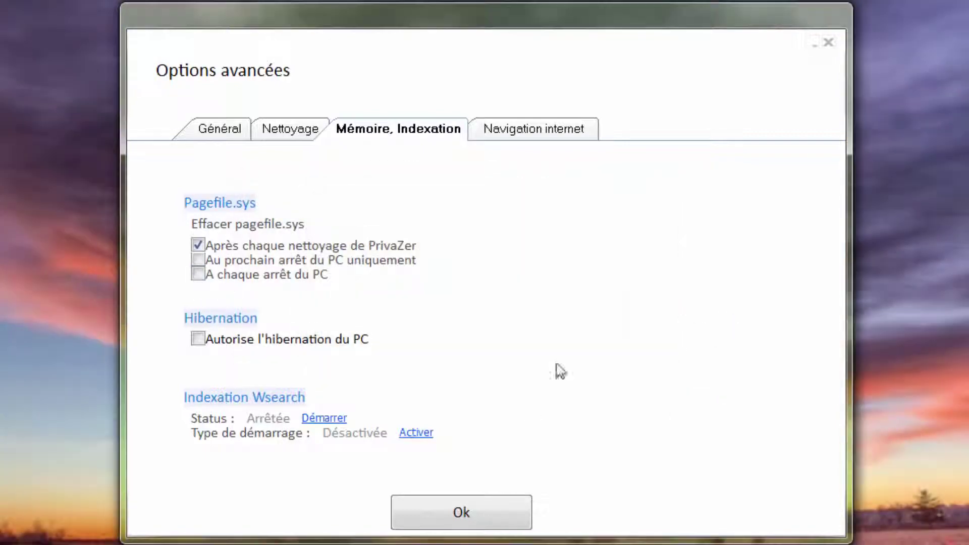
- Review the internet browsing profile and cache directory settings, keep Google Chrome's cache on Standard and confirm the advanced options
{"action": "left_click", "coordinate": [553, 132]}
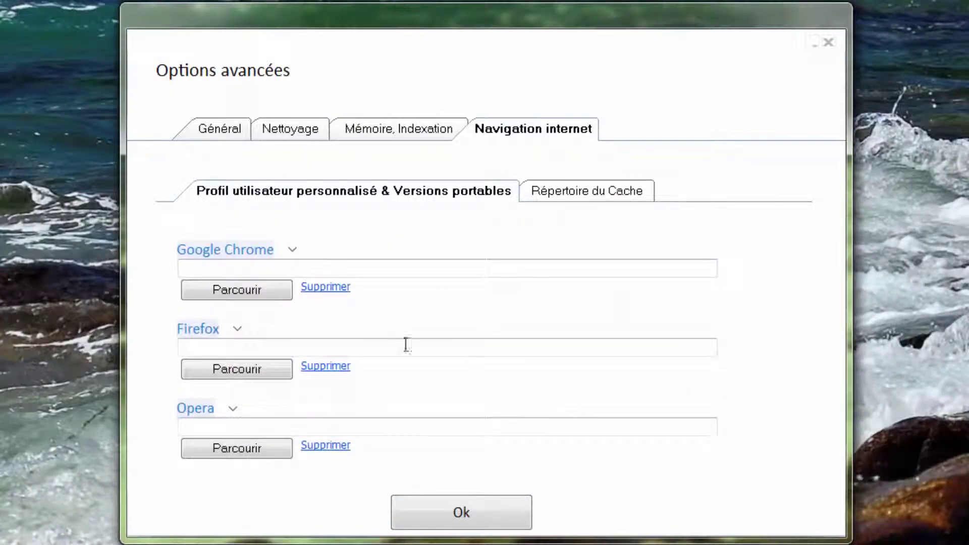
{"action": "left_click", "coordinate": [586, 190]}
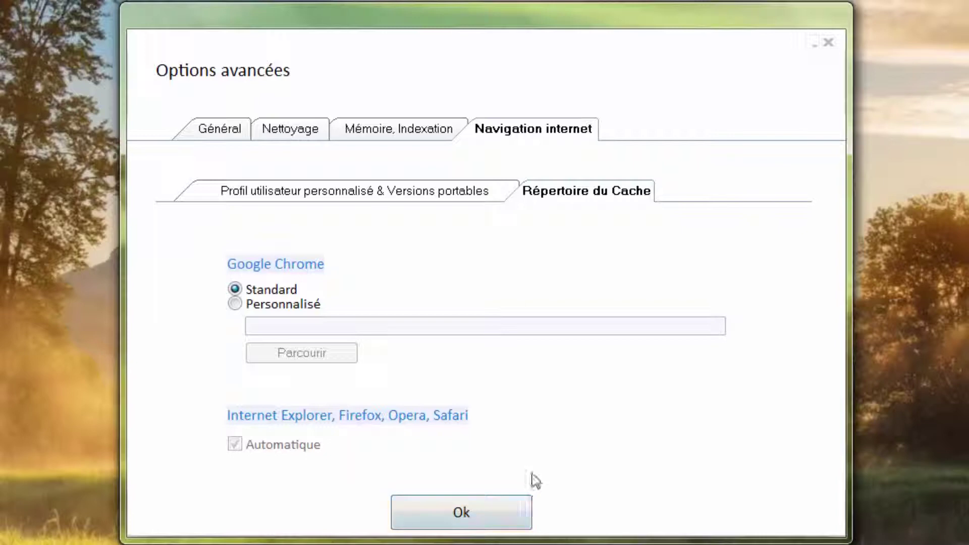
{"action": "left_click", "coordinate": [514, 517]}
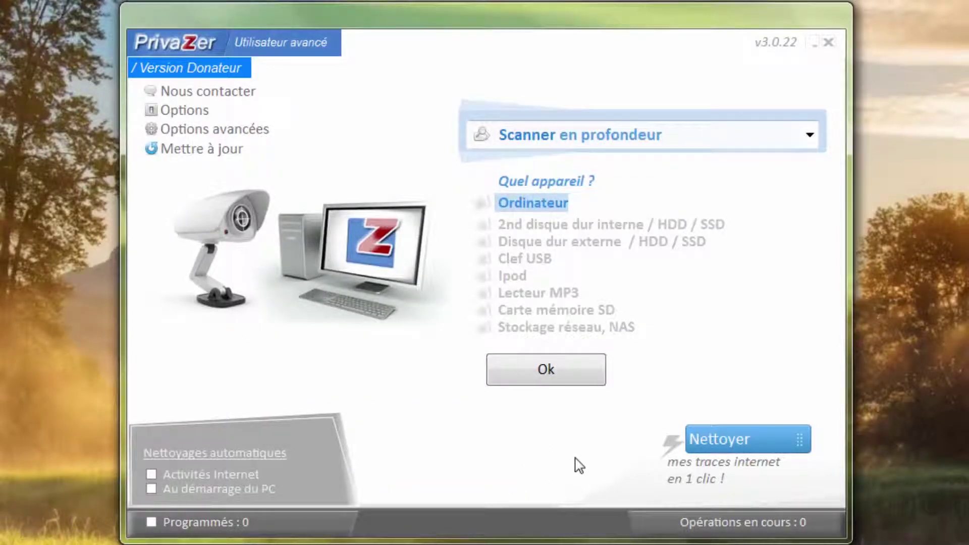
- Check for PrivaZer updates and return to the main menu
{"action": "left_click", "coordinate": [220, 152]}
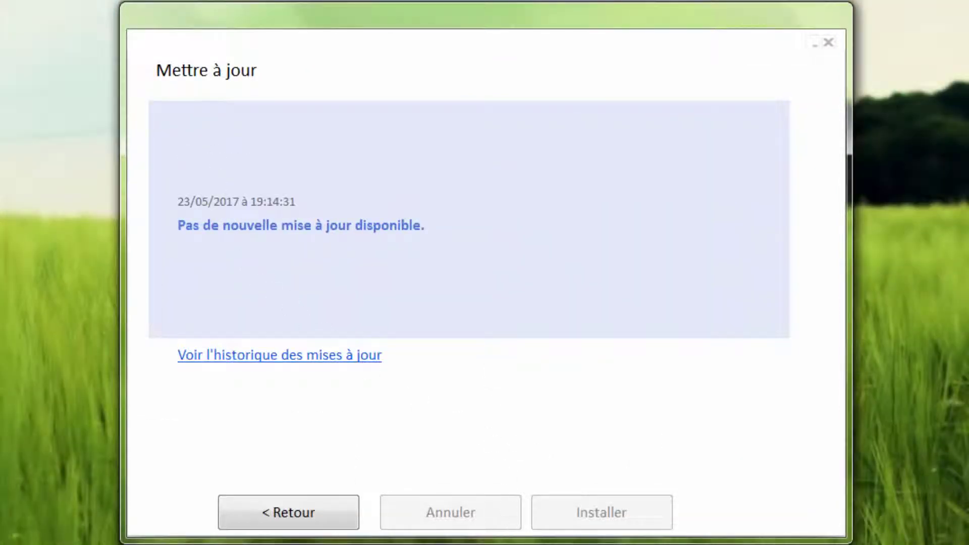
{"action": "left_click", "coordinate": [297, 515]}
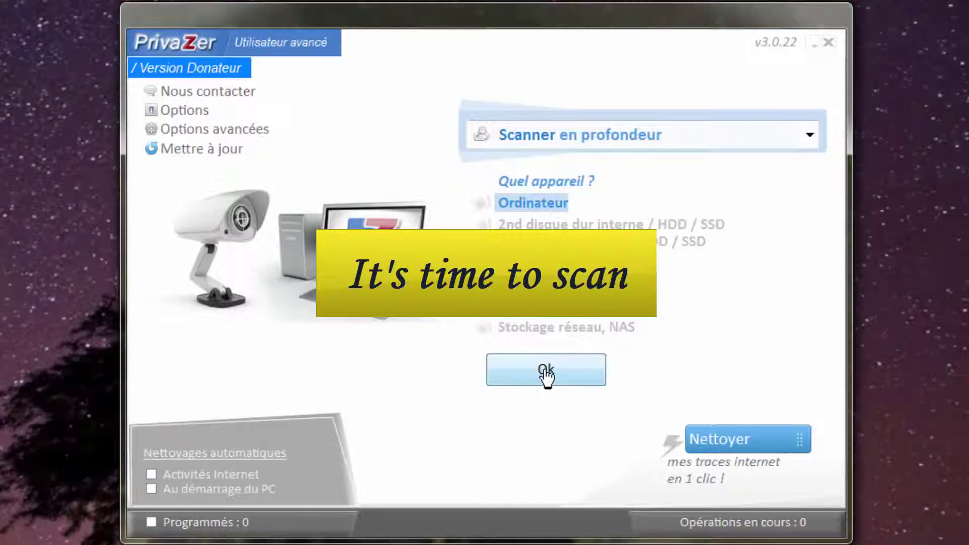
- Open the deep scan of Ordinateur, enable Lancer le nettoyage and view the options for shutting down the PC after cleaning
{"action": "left_click", "coordinate": [546, 372]}
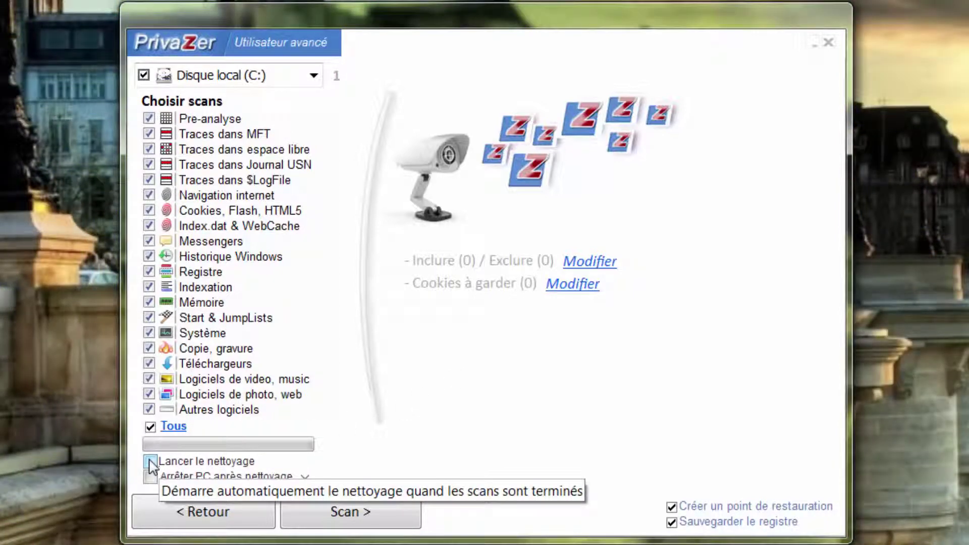
{"action": "left_click", "coordinate": [150, 461]}
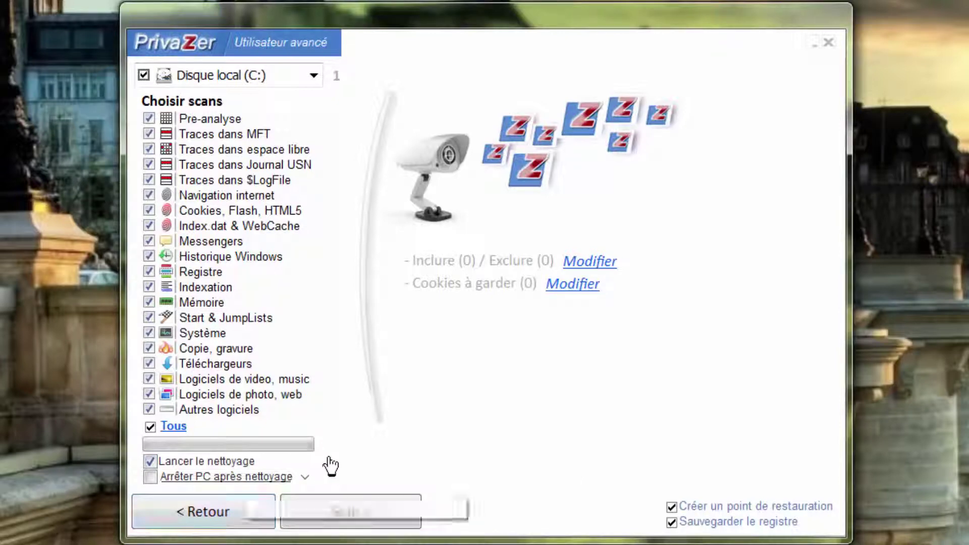
{"action": "left_click", "coordinate": [306, 478]}
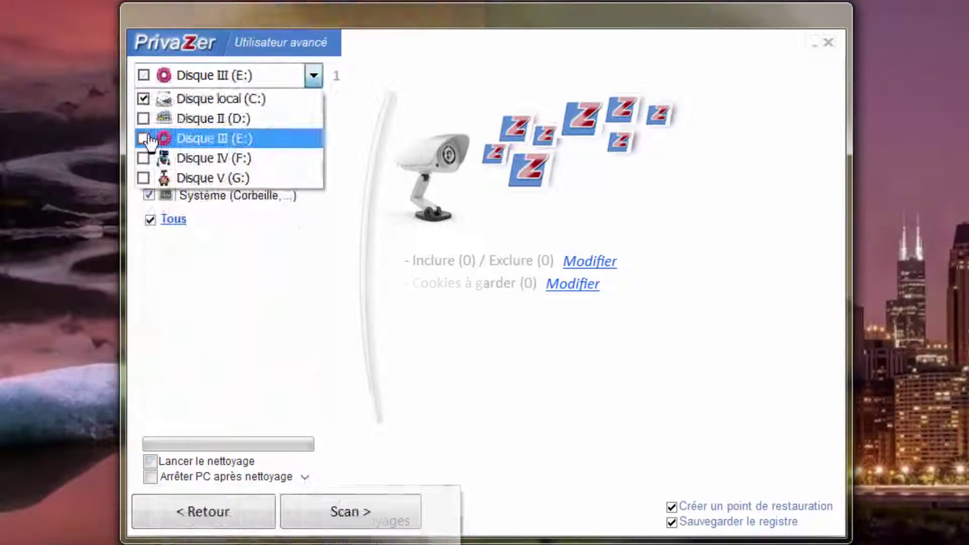
- Add the partitions E:, D: and F: to the deep scan alongside C:
{"action": "left_click", "coordinate": [149, 144]}
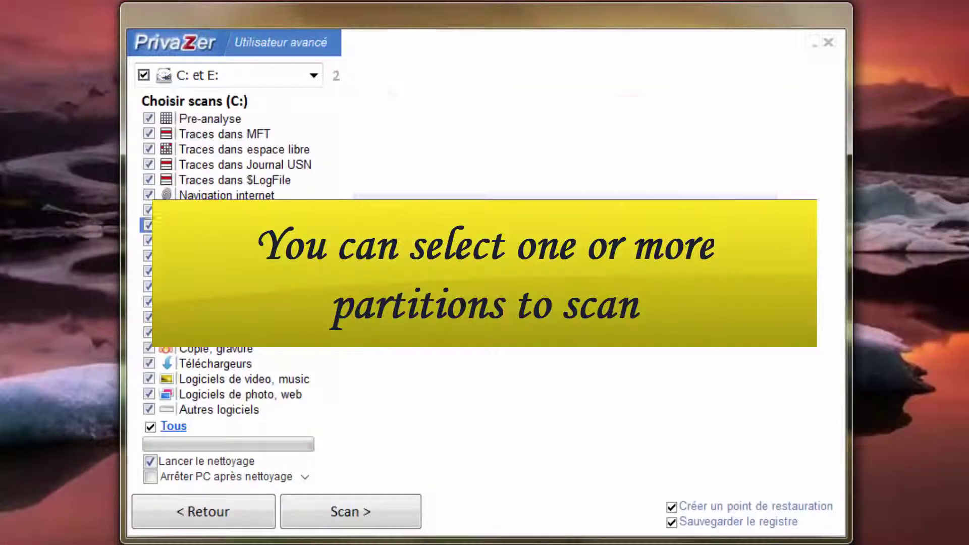
{"action": "left_click", "coordinate": [313, 76]}
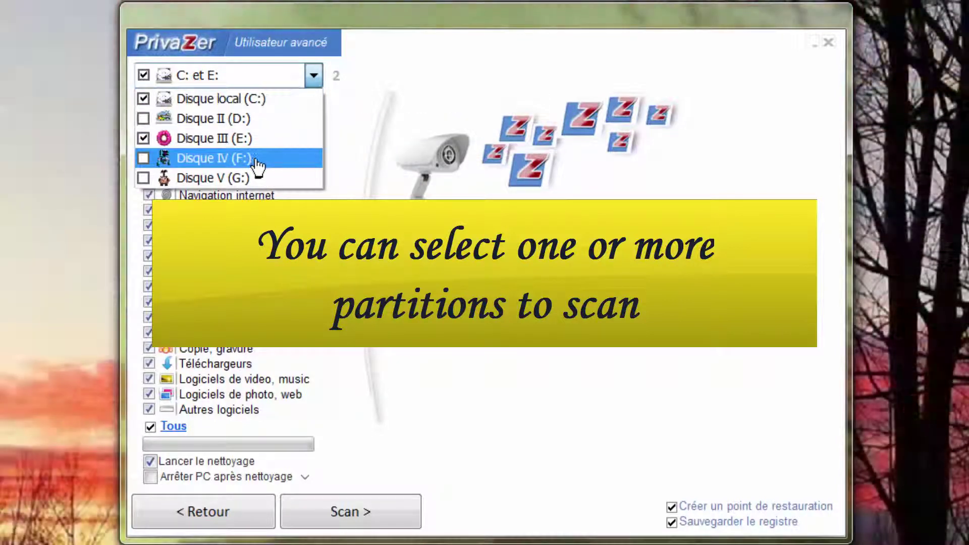
{"action": "left_click", "coordinate": [143, 118]}
{"action": "left_click", "coordinate": [313, 75]}
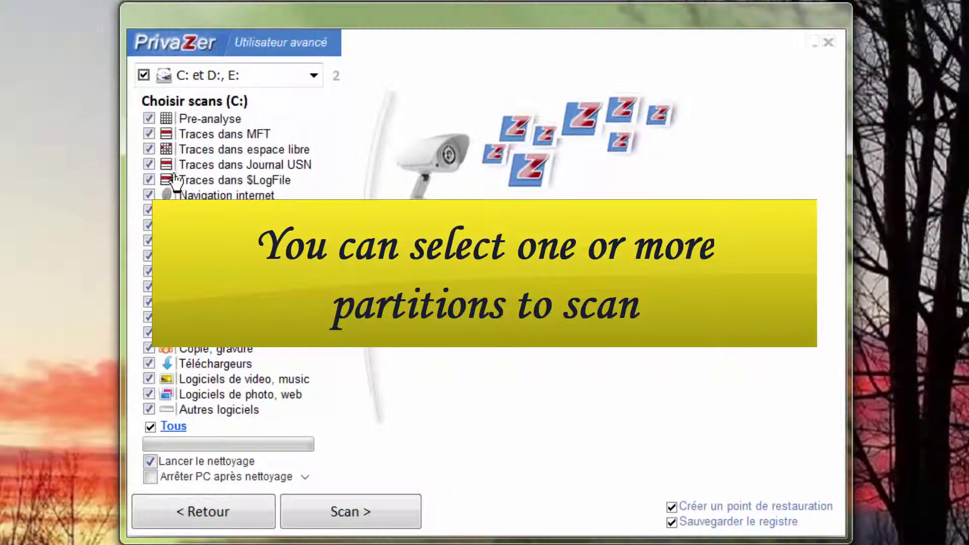
{"action": "left_click", "coordinate": [315, 77]}
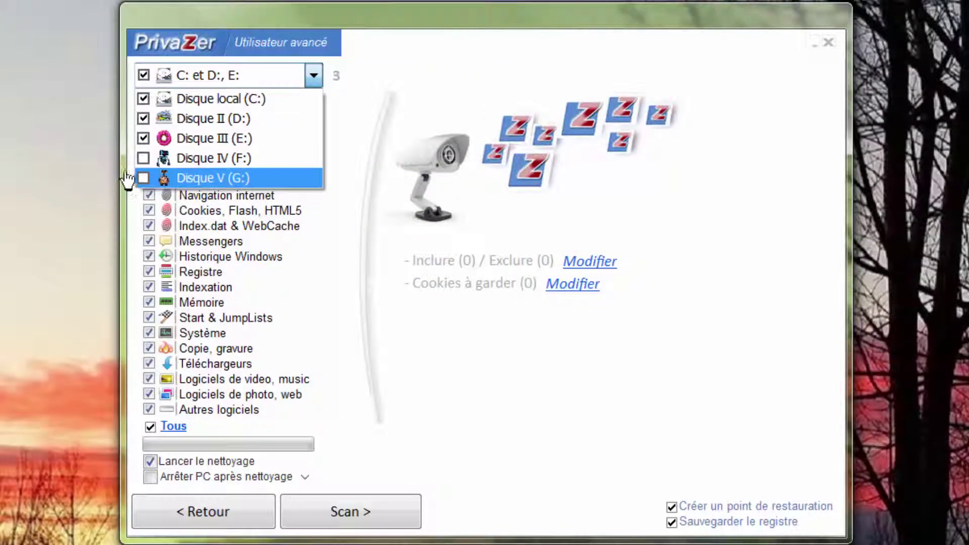
{"action": "left_click", "coordinate": [144, 159]}
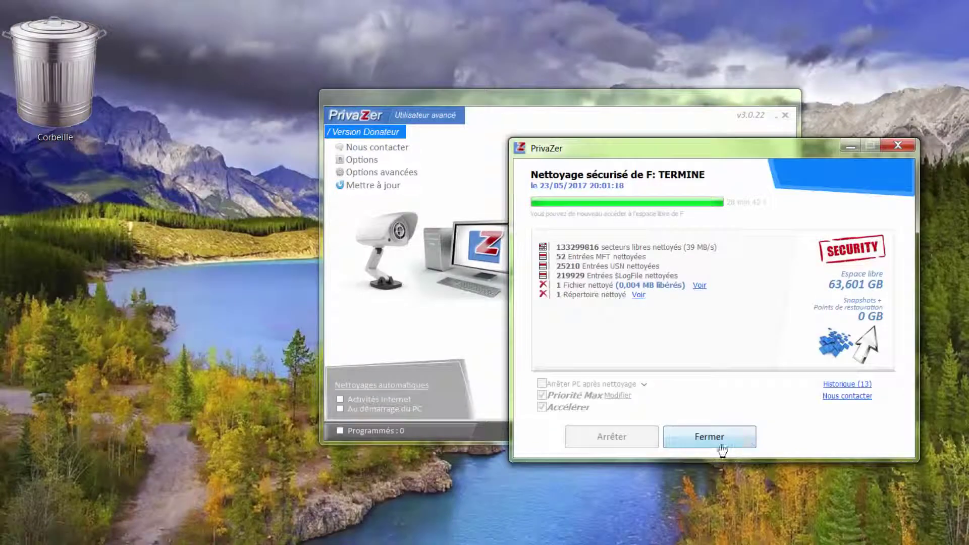
- Close the finished secure cleaning report for F: and exit PrivaZer
{"action": "left_click", "coordinate": [722, 448]}
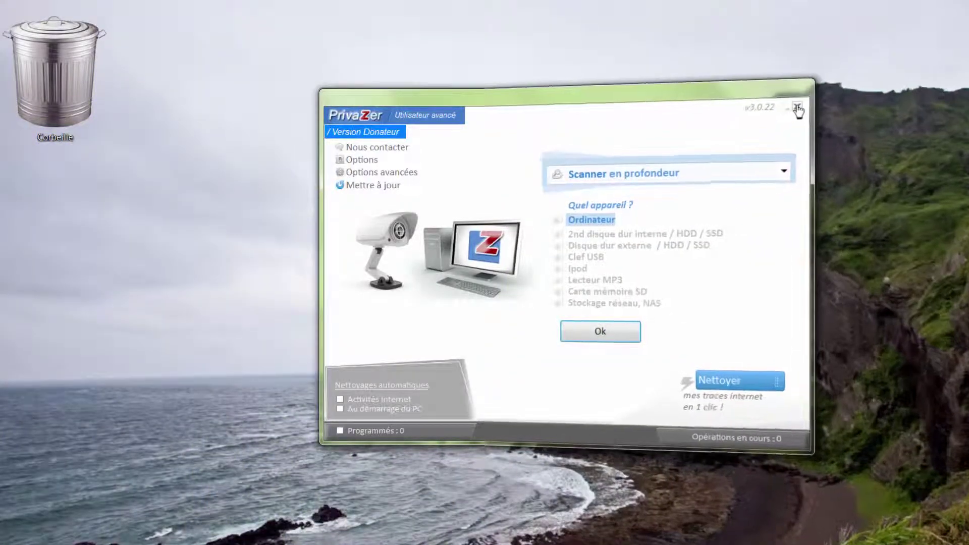
{"action": "left_click", "coordinate": [785, 117]}
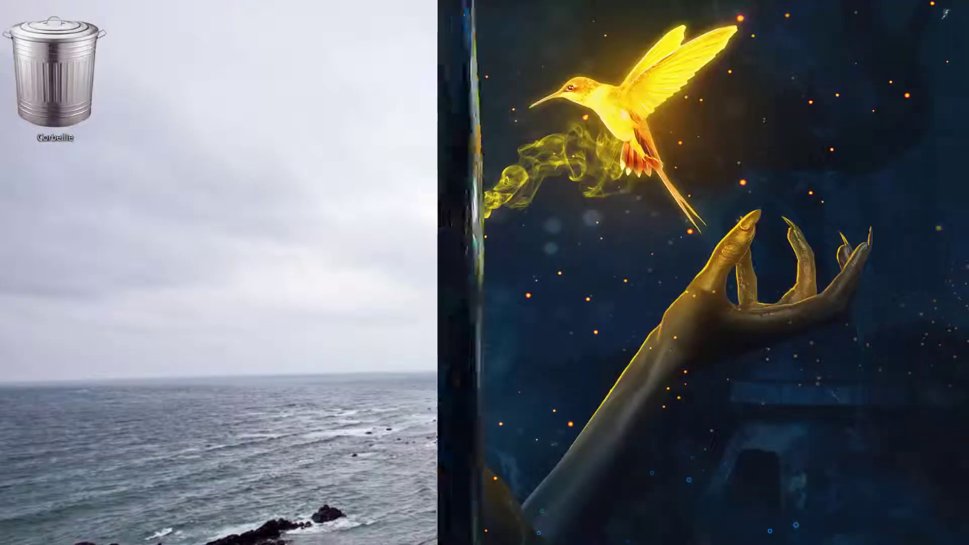